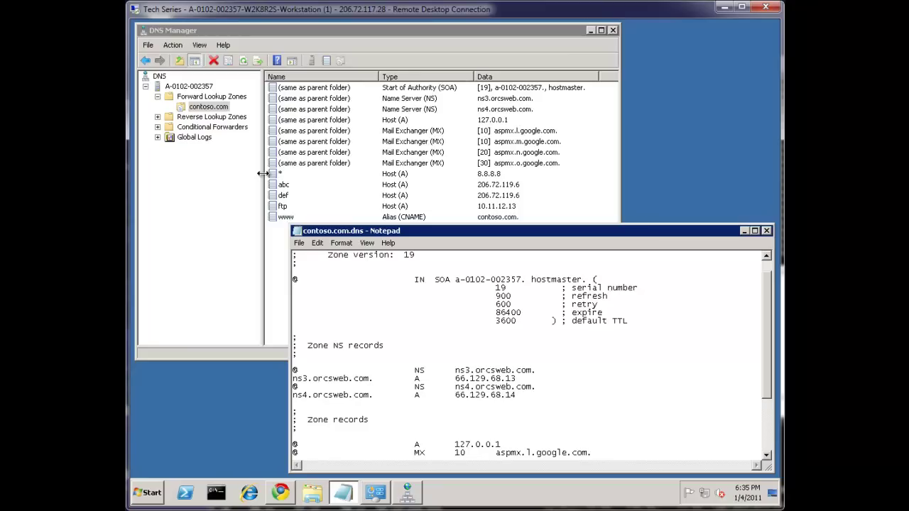
Step: Close the Notepad zone file and bring up the DynDNS records page in Chrome
{"action": "left_click", "coordinate": [766, 231]}
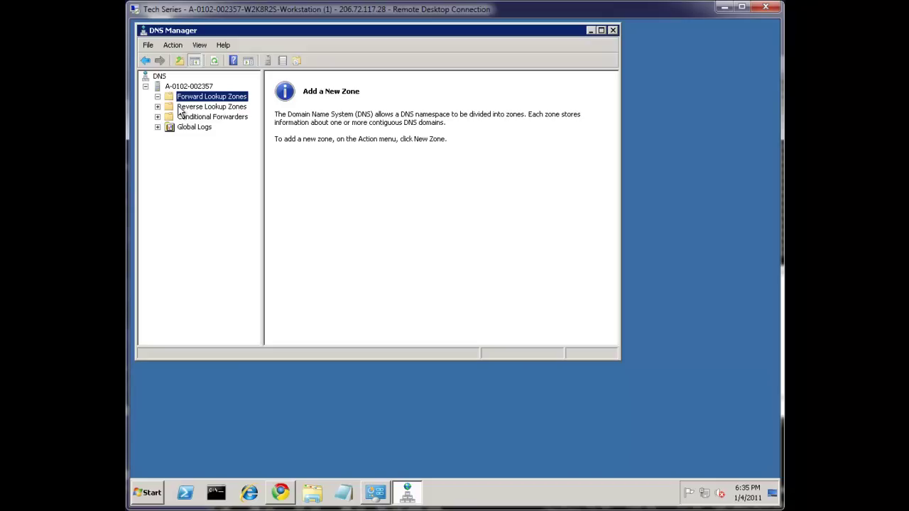
{"action": "left_click", "coordinate": [282, 497]}
{"action": "scroll", "coordinate": [371, 163], "scroll_direction": "up", "scroll_amount": 3}
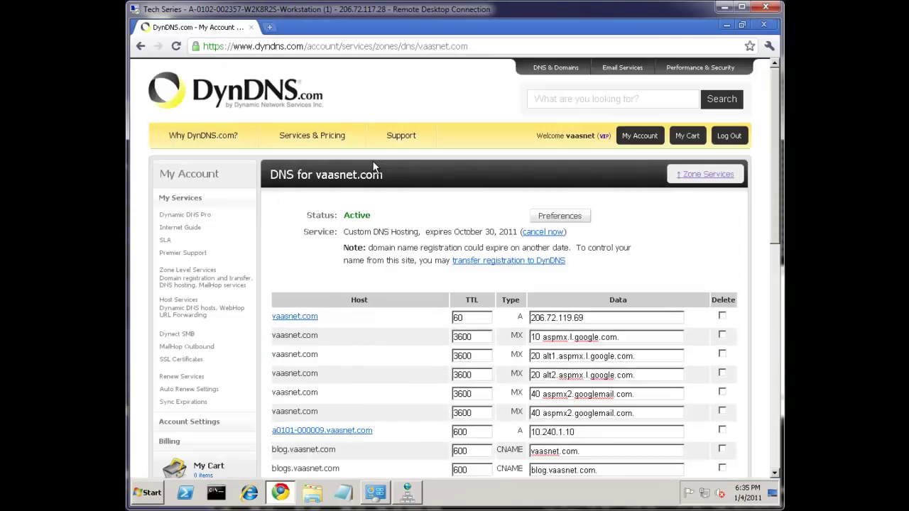
Step: Highlight the vaasnet.com host, MX and blog.vaasnet.com CNAME entries, then minimize Chrome
{"action": "left_click_drag", "start_coordinate": [315, 335], "coordinate": [280, 335]}
{"action": "left_click", "coordinate": [311, 330]}
{"action": "double_click", "coordinate": [516, 335]}
{"action": "double_click", "coordinate": [510, 450]}
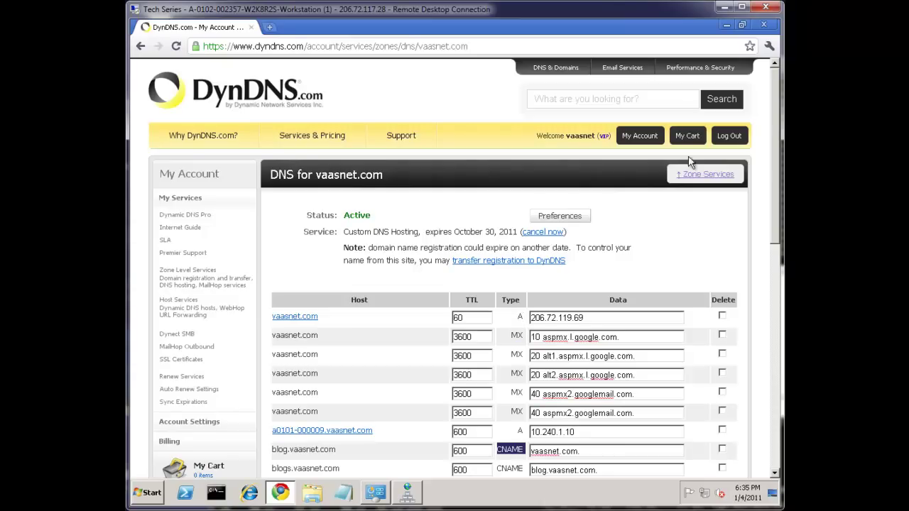
{"action": "left_click", "coordinate": [725, 27]}
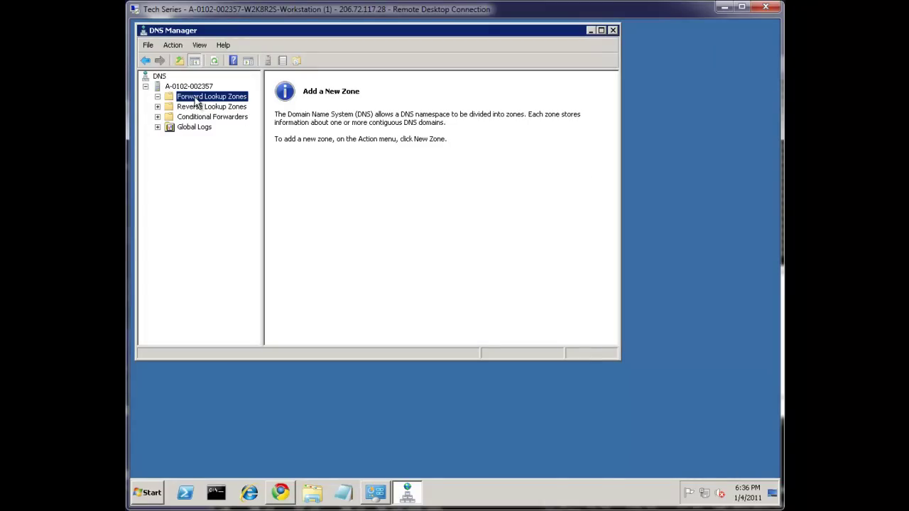
Step: Create primary forward lookup zone contoso.com with zone file contoso.com.dns
{"action": "right_click", "coordinate": [196, 97]}
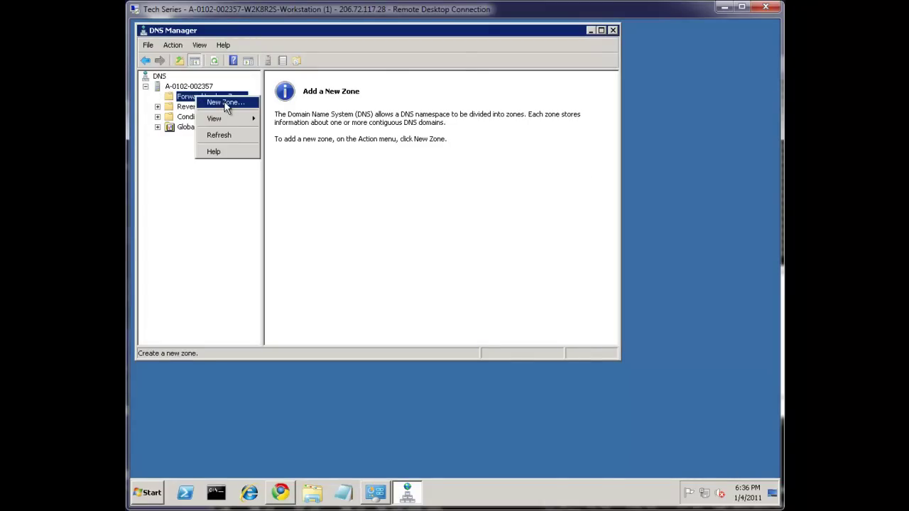
{"action": "left_click", "coordinate": [226, 104]}
{"action": "left_click", "coordinate": [376, 260]}
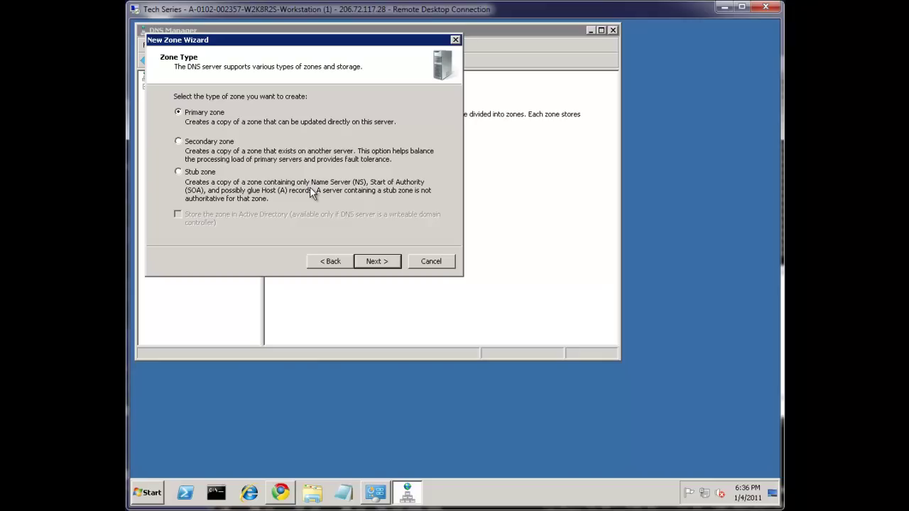
{"action": "left_click", "coordinate": [382, 260]}
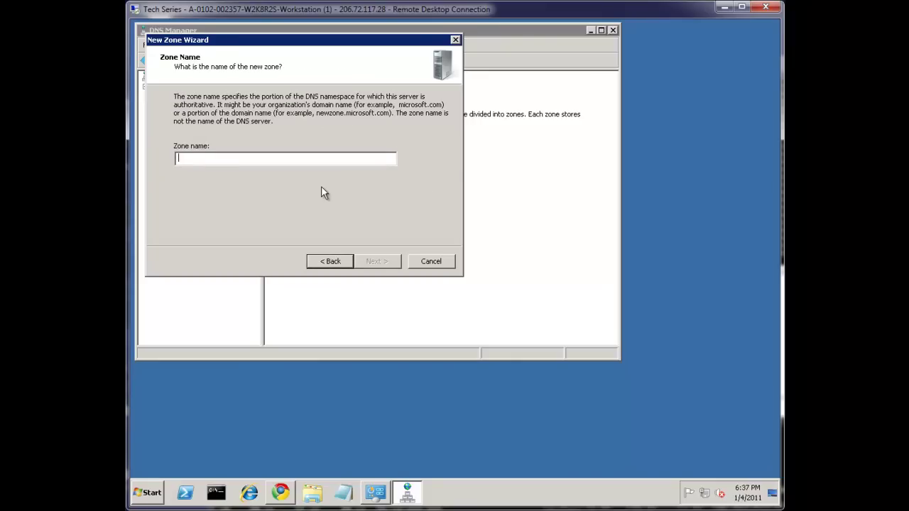
{"action": "type", "text": "contoo."}
{"action": "key", "text": "ctrl+a"}
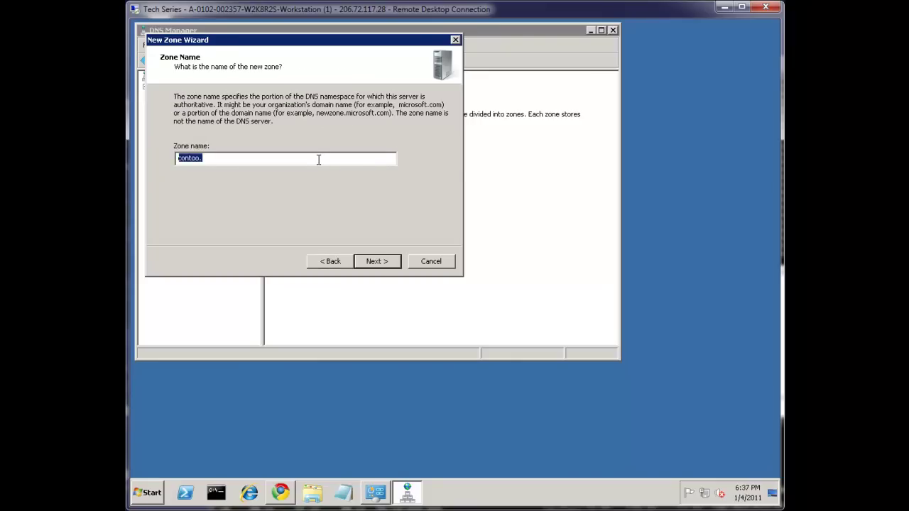
{"action": "type", "text": "contoso.com"}
{"action": "left_click", "coordinate": [379, 261]}
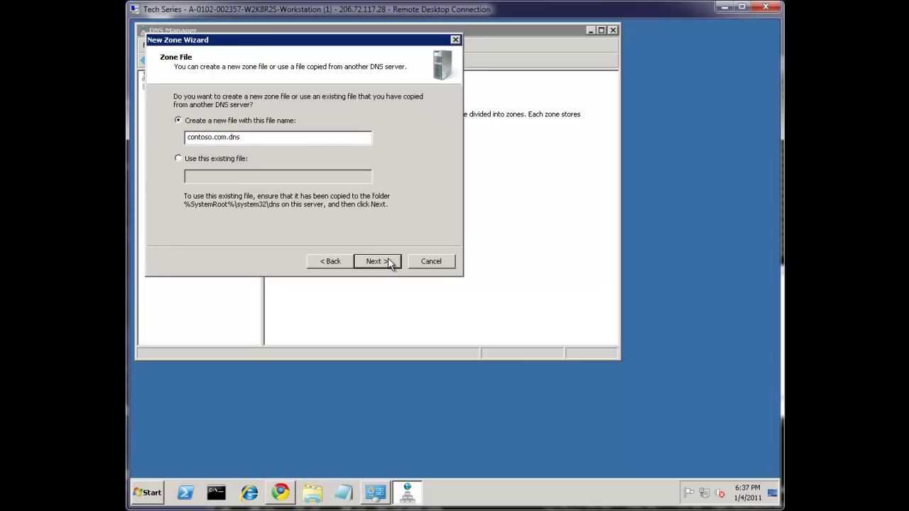
{"action": "left_click", "coordinate": [386, 261]}
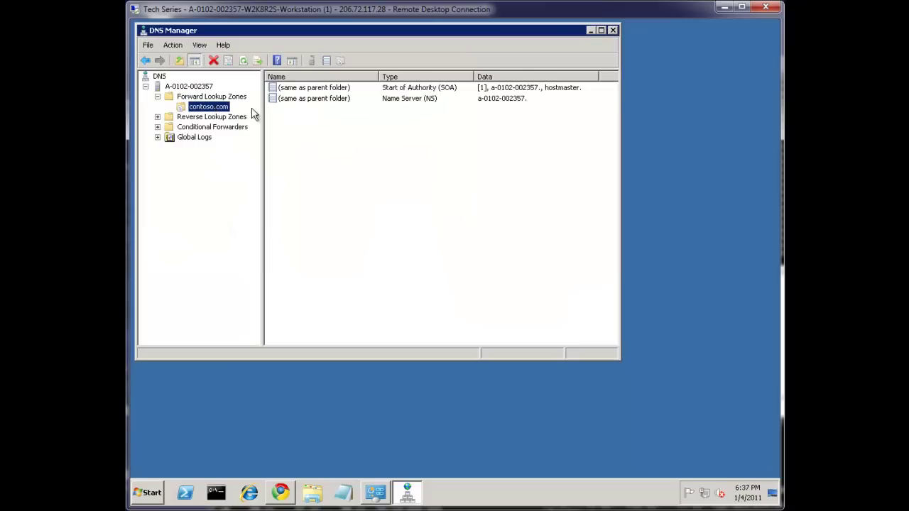
{"action": "left_click", "coordinate": [410, 89]}
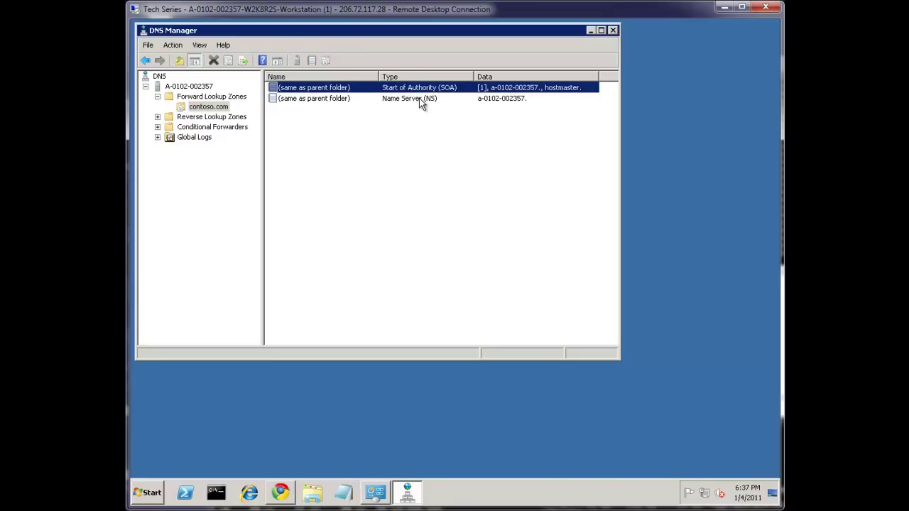
{"action": "left_click", "coordinate": [422, 100]}
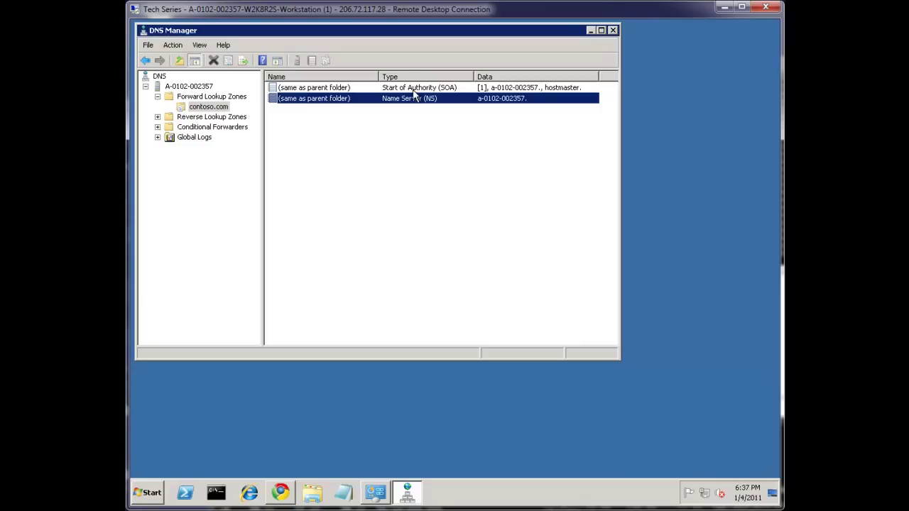
{"action": "left_click", "coordinate": [421, 92]}
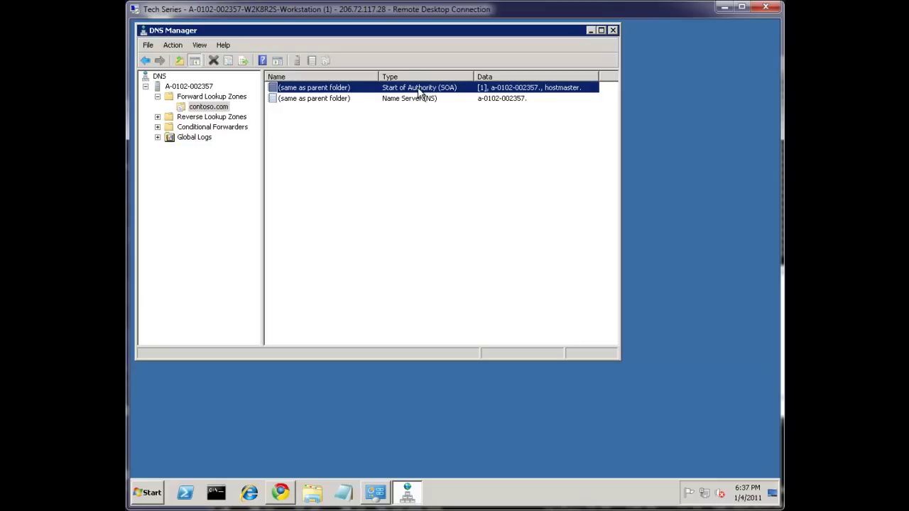
{"action": "double_click", "coordinate": [419, 91]}
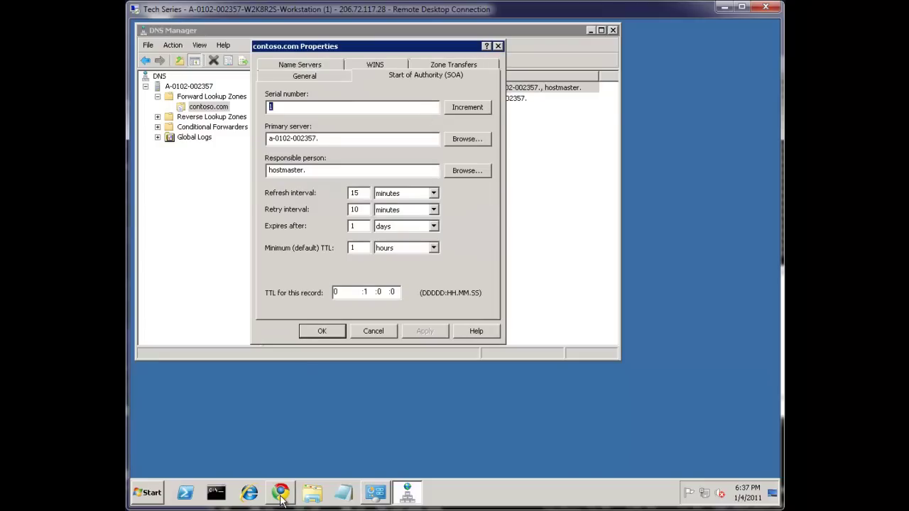
{"action": "mouse_move", "coordinate": [280, 492]}
{"action": "left_click", "coordinate": [297, 465]}
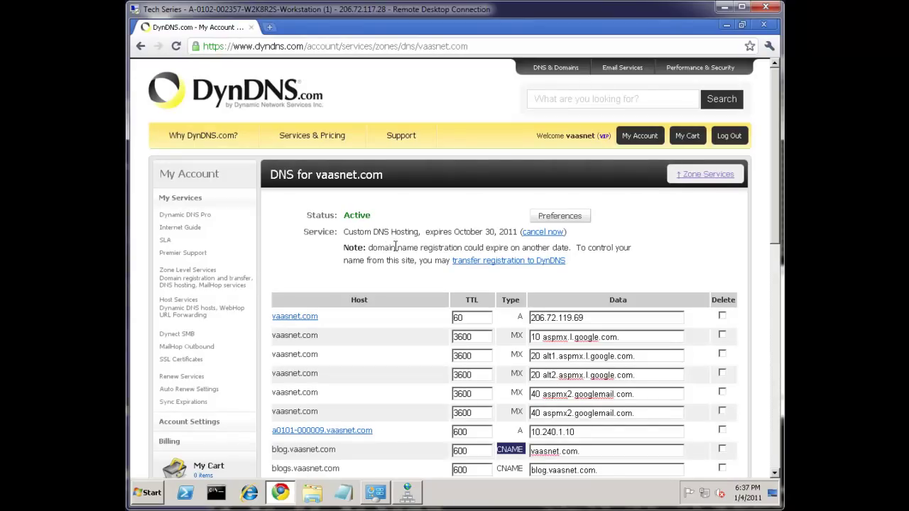
{"action": "scroll", "coordinate": [384, 319], "scroll_direction": "down", "scroll_amount": 3}
{"action": "scroll", "coordinate": [384, 316], "scroll_direction": "down", "scroll_amount": 4}
{"action": "scroll", "coordinate": [384, 316], "scroll_direction": "up", "scroll_amount": 7}
{"action": "left_click", "coordinate": [727, 27]}
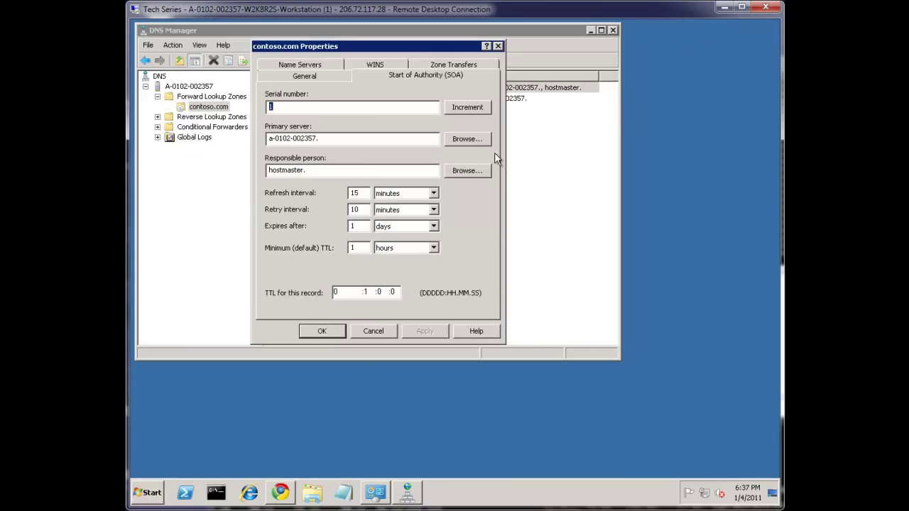
{"action": "left_click", "coordinate": [289, 108]}
{"action": "left_click_drag", "start_coordinate": [288, 108], "coordinate": [260, 120]}
{"action": "left_click", "coordinate": [277, 106]}
{"action": "left_click_drag", "start_coordinate": [331, 138], "coordinate": [261, 145]}
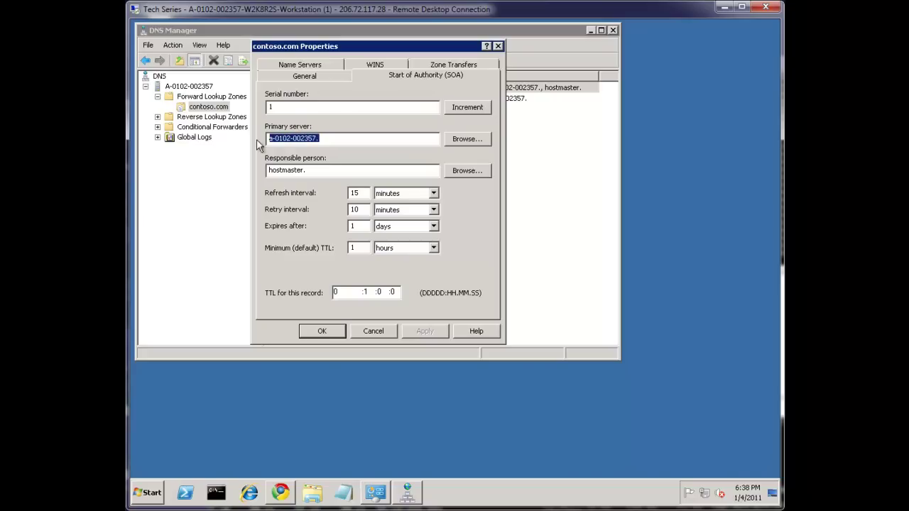
{"action": "left_click", "coordinate": [334, 142]}
{"action": "left_click", "coordinate": [331, 171]}
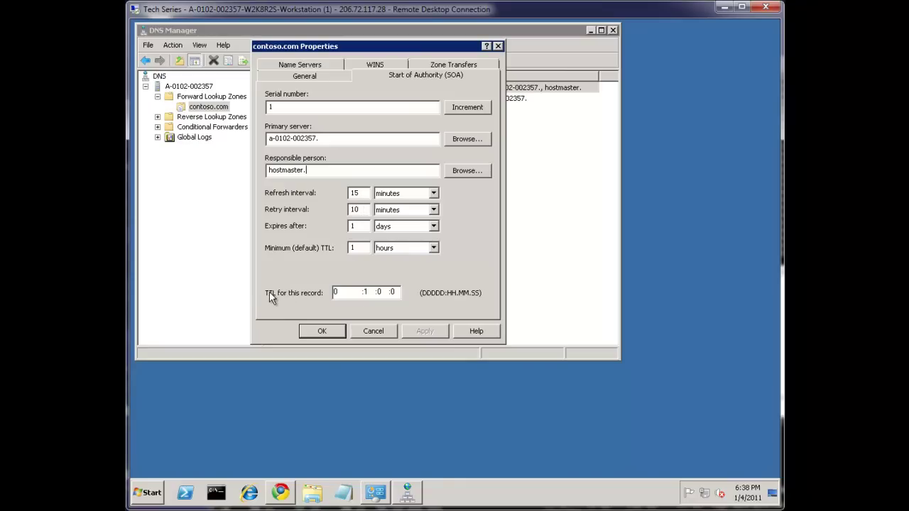
{"action": "left_click", "coordinate": [326, 331]}
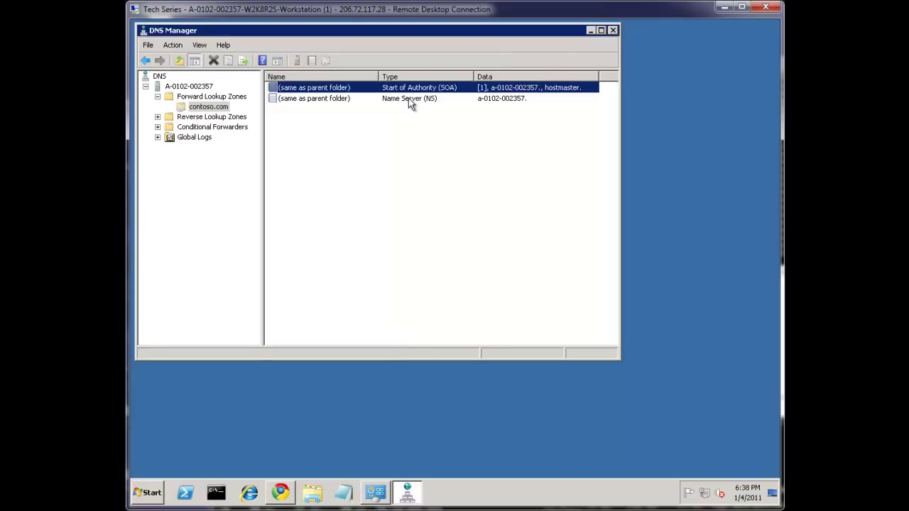
{"action": "left_click", "coordinate": [409, 101]}
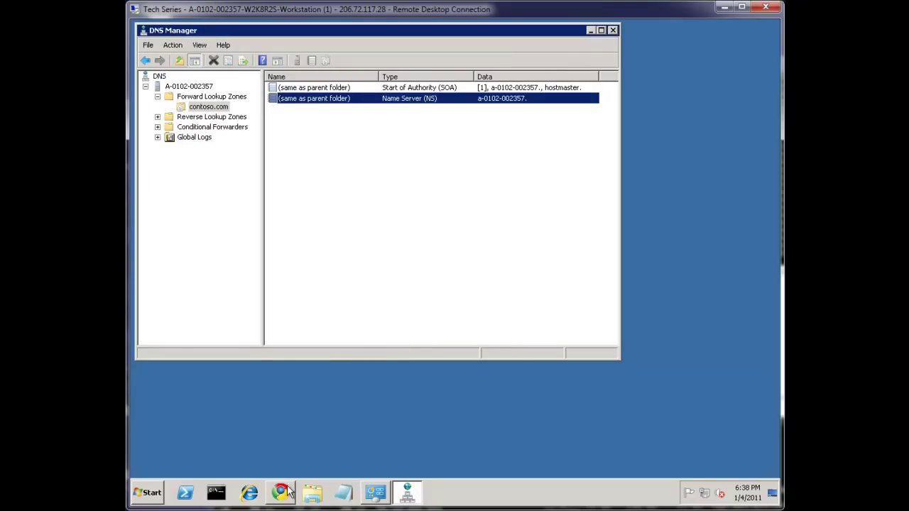
Step: Remove the default name server and add ns3.orcsweb.com, resolving its IP address
{"action": "double_click", "coordinate": [377, 104]}
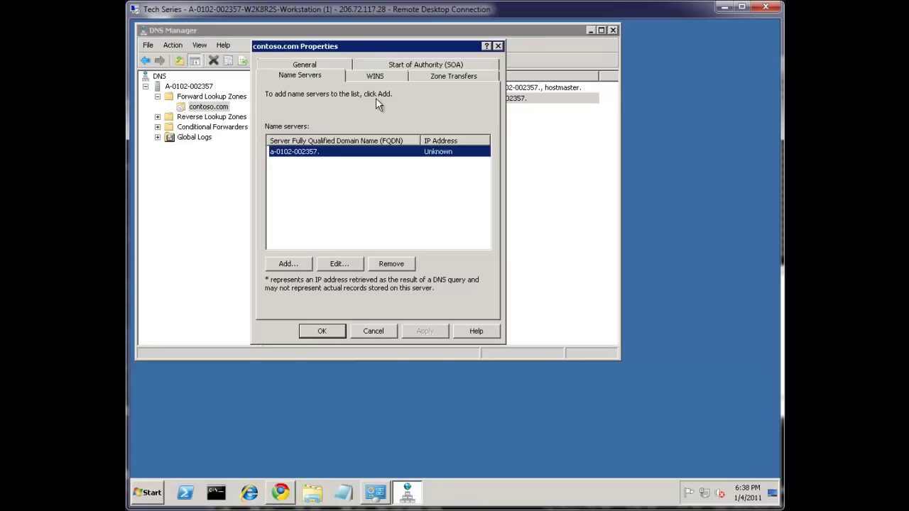
{"action": "left_click", "coordinate": [393, 266]}
{"action": "left_click", "coordinate": [288, 270]}
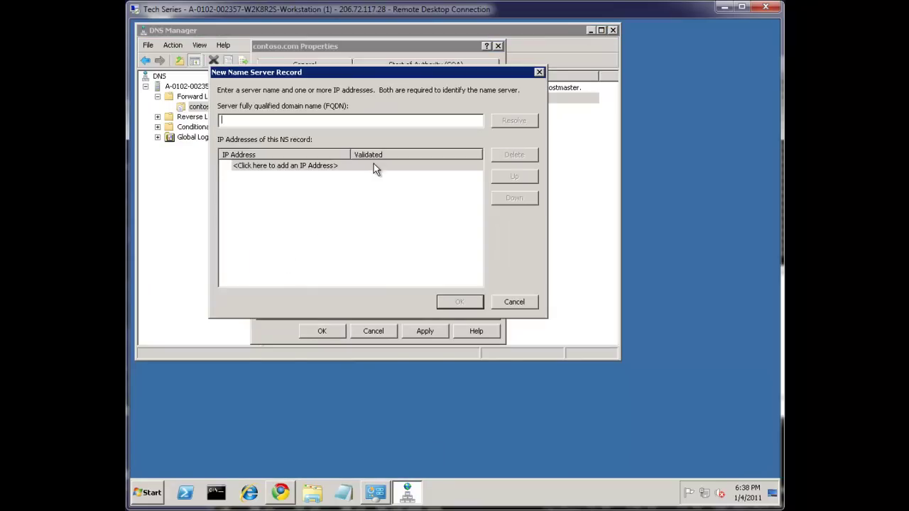
{"action": "type", "text": "dns.contos"}
{"action": "type", "text": "o.com"}
{"action": "left_click", "coordinate": [513, 121]}
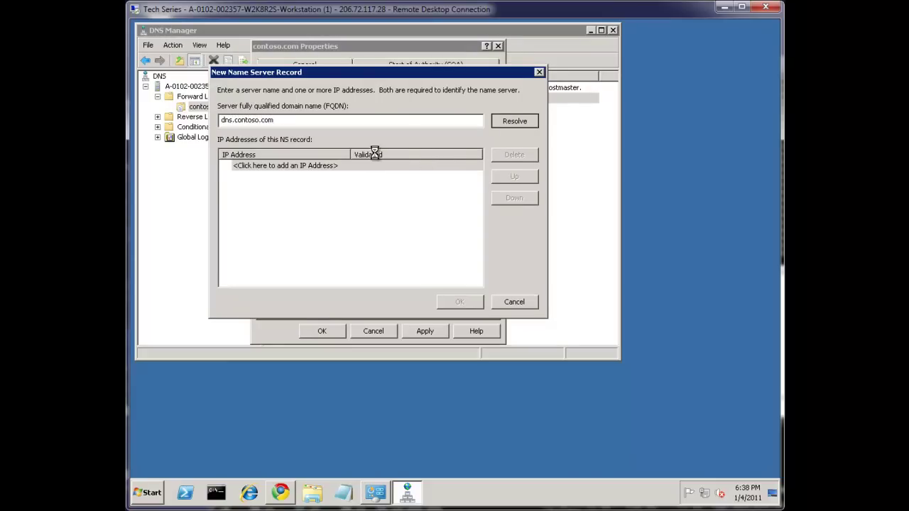
{"action": "left_click", "coordinate": [531, 297]}
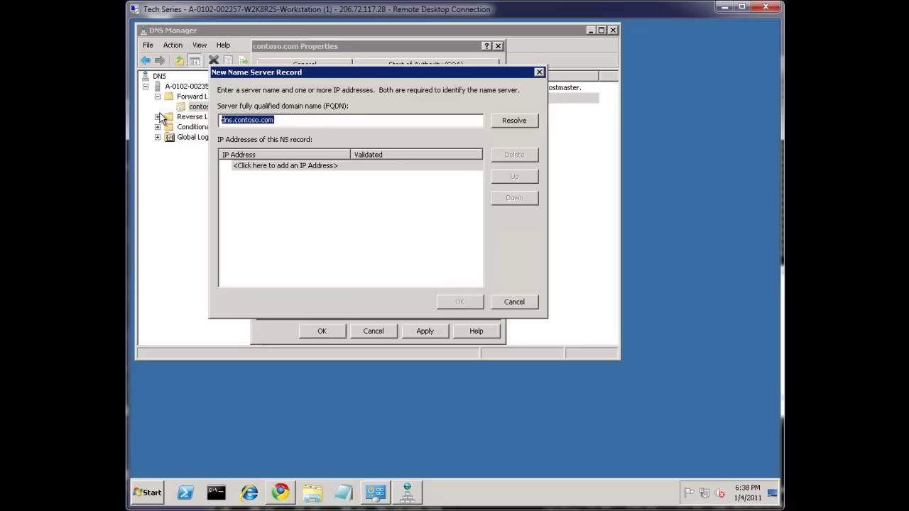
{"action": "type", "text": "ns"}
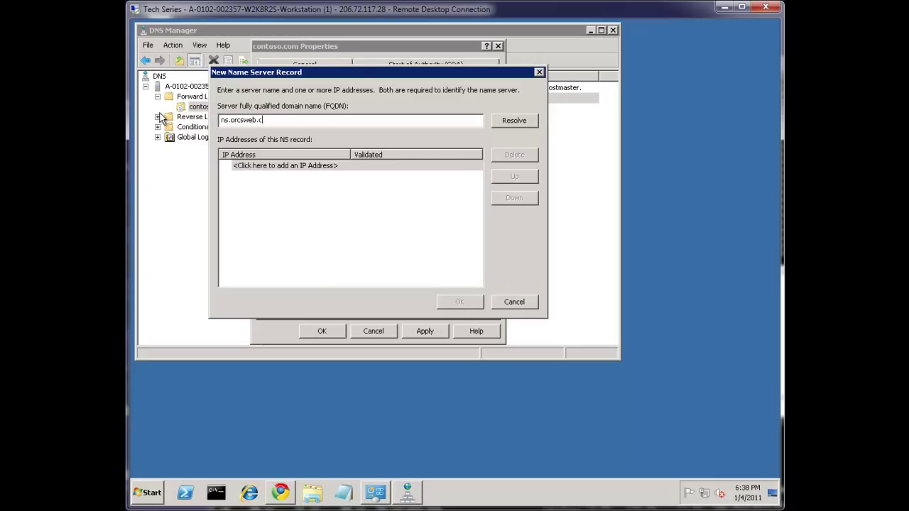
{"action": "type", "text": "om"}
{"action": "type", "text": "3"}
{"action": "key", "text": "ctrl+a"}
{"action": "key", "text": "ctrl+c"}
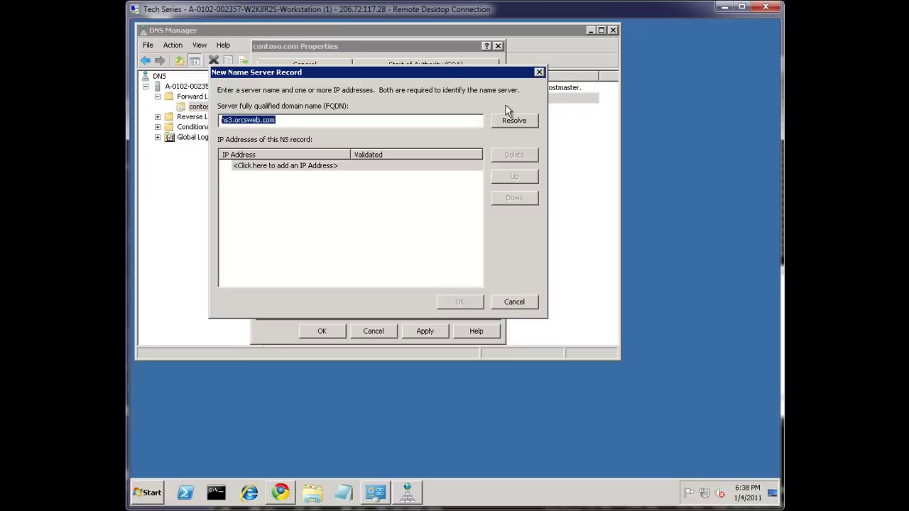
{"action": "left_click", "coordinate": [504, 119]}
{"action": "left_click", "coordinate": [461, 302]}
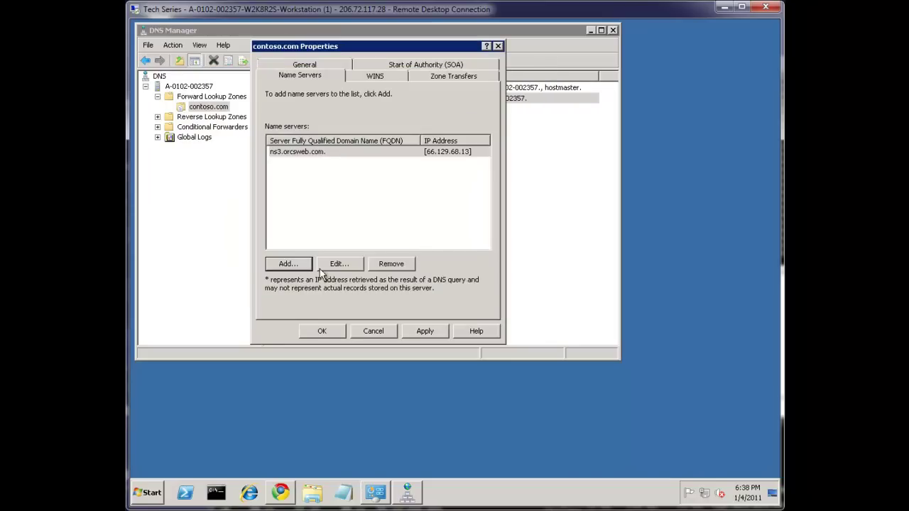
Step: Add ns4.orcsweb.com as the second name server and review the records
{"action": "key", "text": "ctrl+v"}
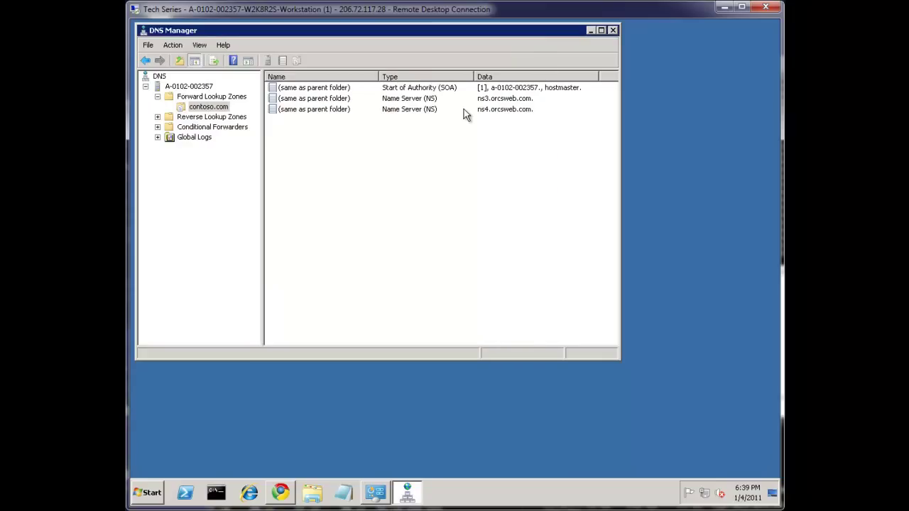
{"action": "left_click", "coordinate": [429, 90]}
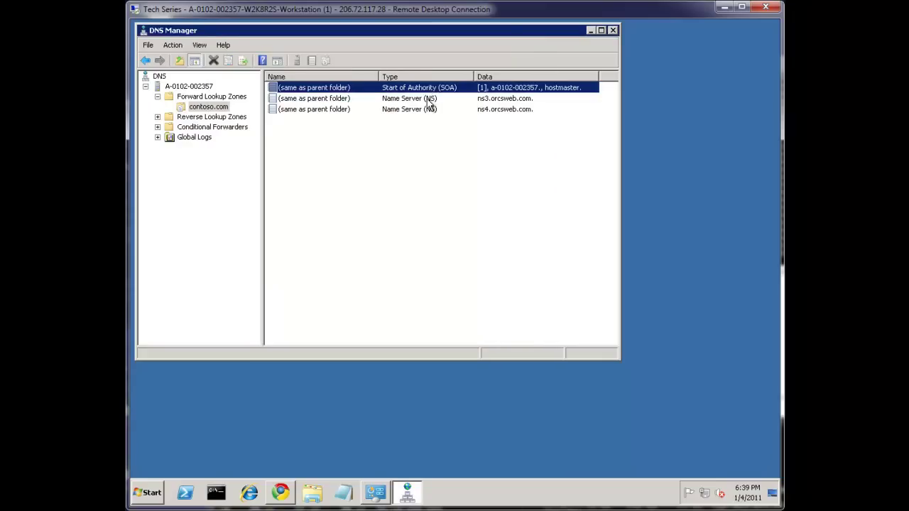
{"action": "left_click", "coordinate": [427, 99]}
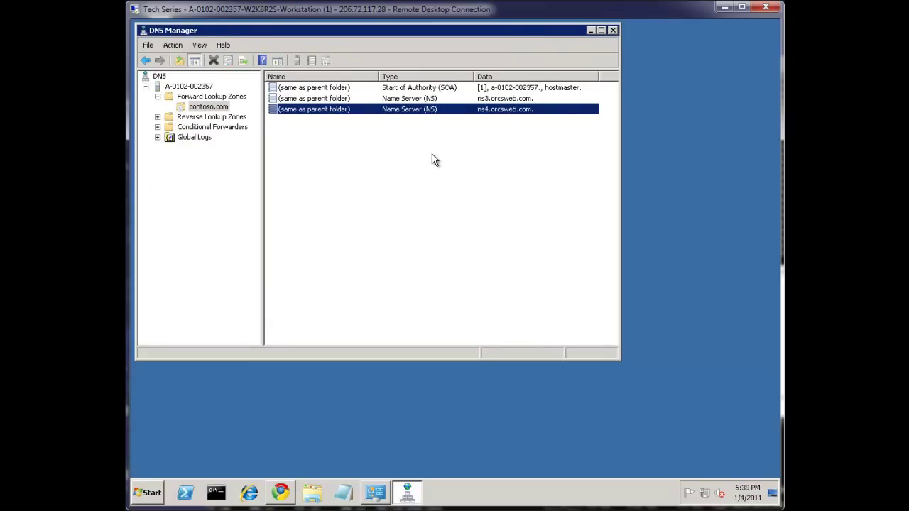
Step: Add a blank-name host (A) record at 127.0.0.1 with no PTR record
{"action": "right_click", "coordinate": [365, 135]}
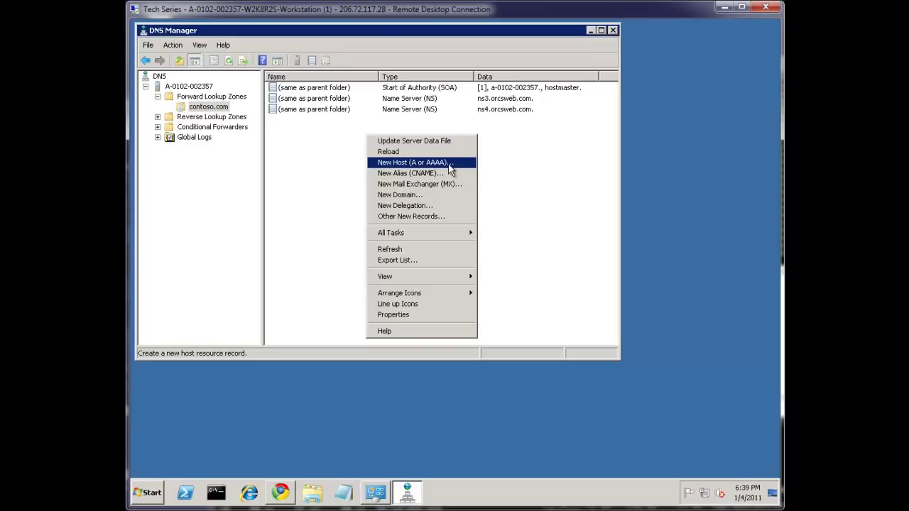
{"action": "left_click", "coordinate": [411, 167]}
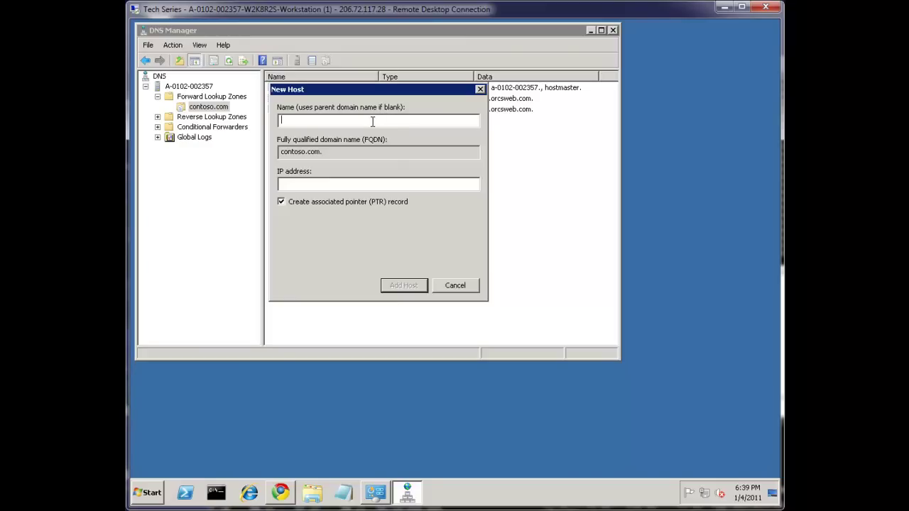
{"action": "type", "text": "@"}
{"action": "key", "text": "BackSpace"}
{"action": "left_click", "coordinate": [346, 186]}
{"action": "type", "text": ".1"}
{"action": "left_click", "coordinate": [376, 204]}
{"action": "left_click", "coordinate": [409, 288]}
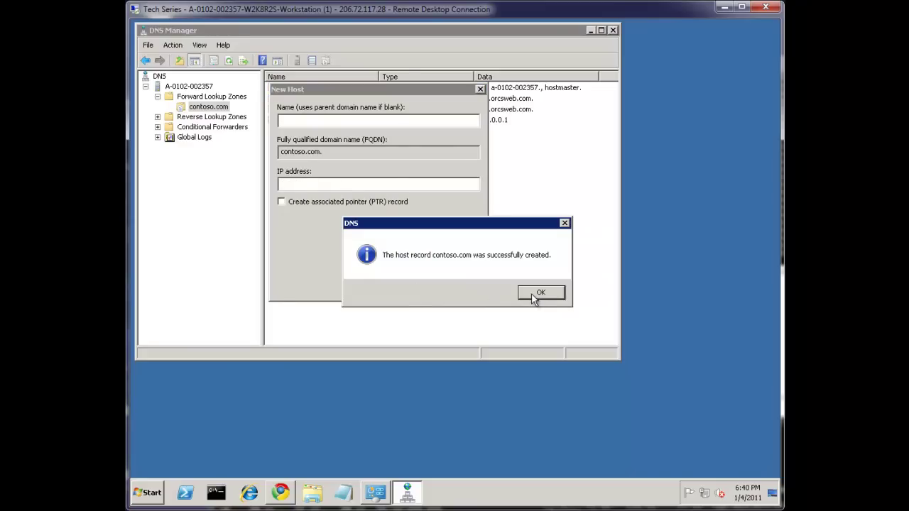
{"action": "left_click", "coordinate": [539, 299]}
{"action": "left_click", "coordinate": [472, 286]}
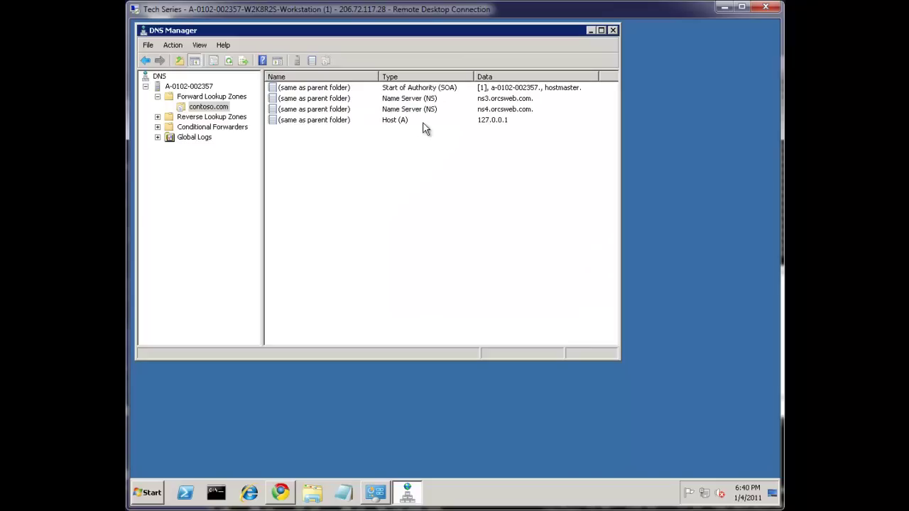
{"action": "left_click", "coordinate": [400, 120]}
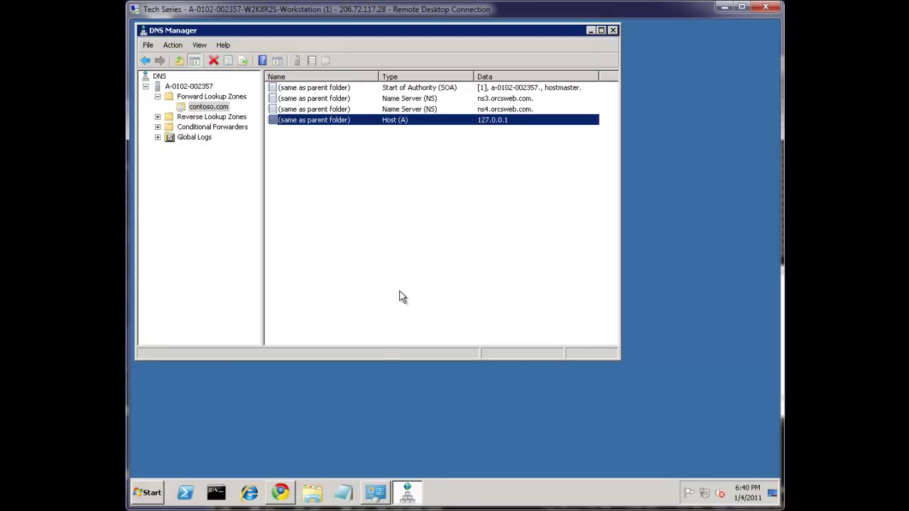
Step: Ping contoso.com from an Administrator Command Prompt, getting four replies from 127.0.0.1
{"action": "left_click", "coordinate": [216, 492]}
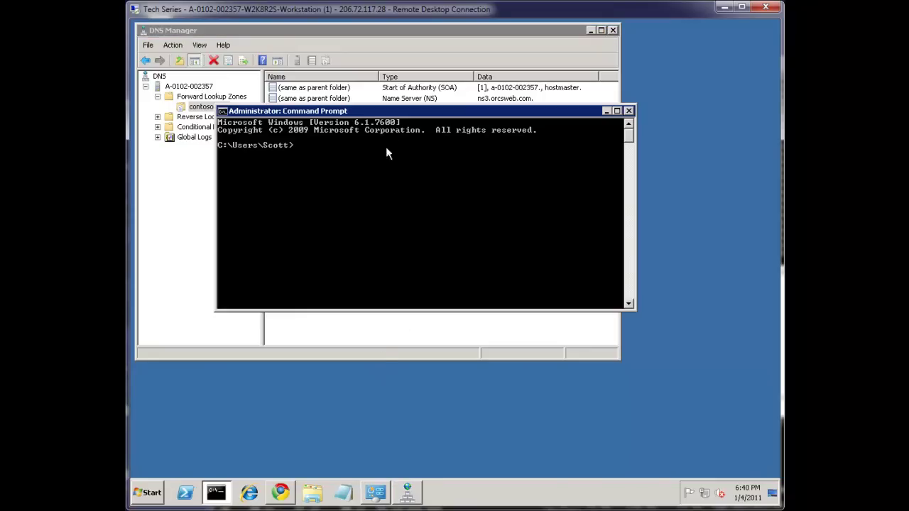
{"action": "left_click_drag", "start_coordinate": [389, 116], "coordinate": [481, 252]}
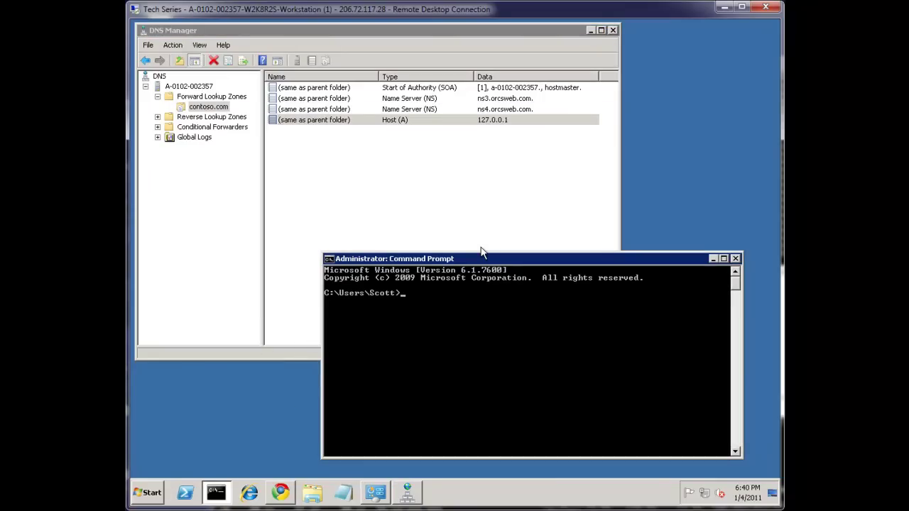
{"action": "type", "text": "ping contoso.com"}
{"action": "key", "text": "Return"}
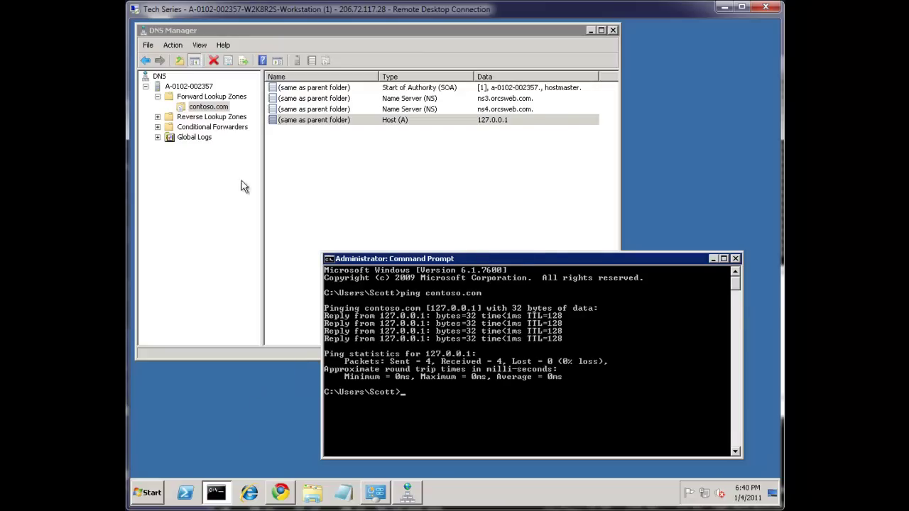
{"action": "left_click", "coordinate": [203, 431]}
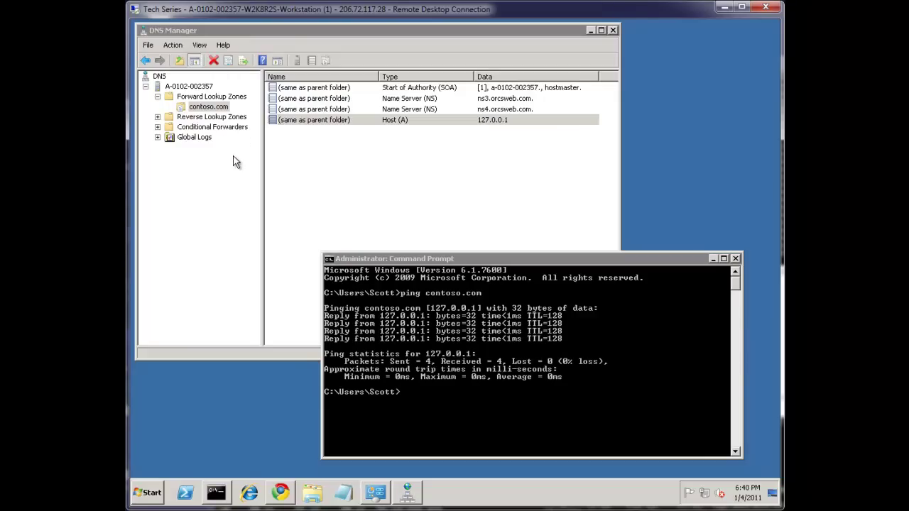
Step: Search the Start menu for 'services' and launch the Services console
{"action": "left_click", "coordinate": [149, 497]}
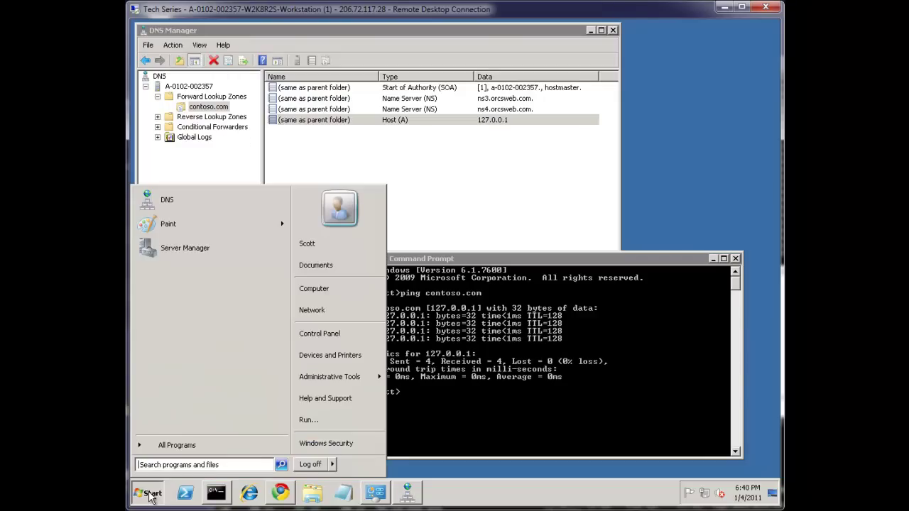
{"action": "type", "text": "servics"}
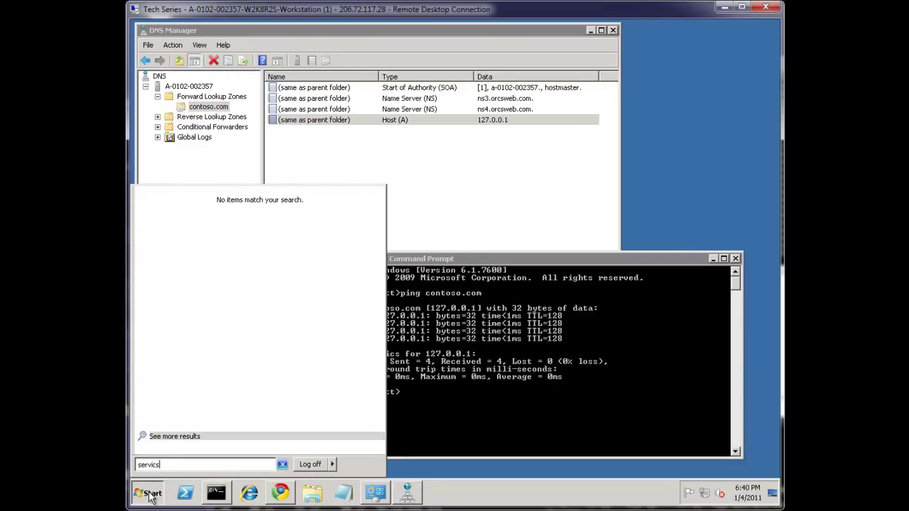
{"action": "key", "text": "BackSpace"}
{"action": "key", "text": "BackSpace"}
{"action": "key", "text": "BackSpace"}
{"action": "type", "text": "ices"}
{"action": "key", "text": "Return"}
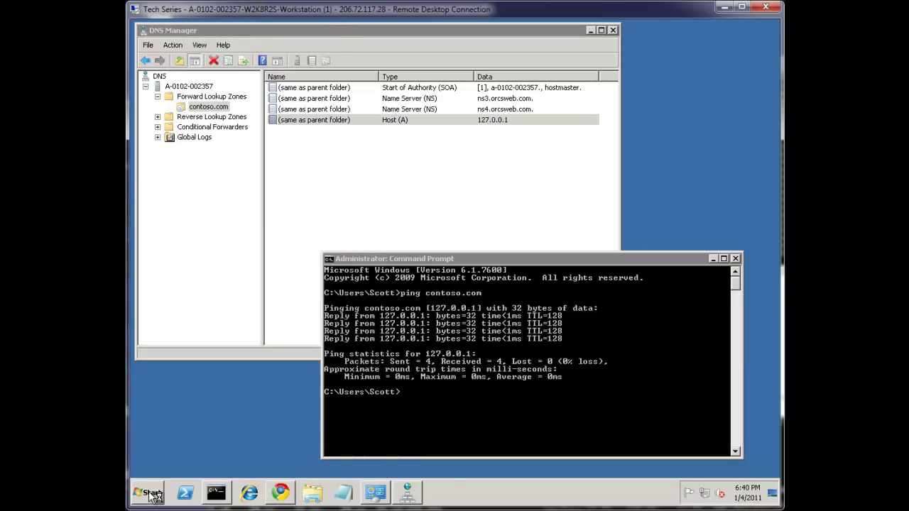
Step: Check that the DNS Client and DNS Server services are both started
{"action": "left_click", "coordinate": [421, 177]}
{"action": "key", "text": "d"}
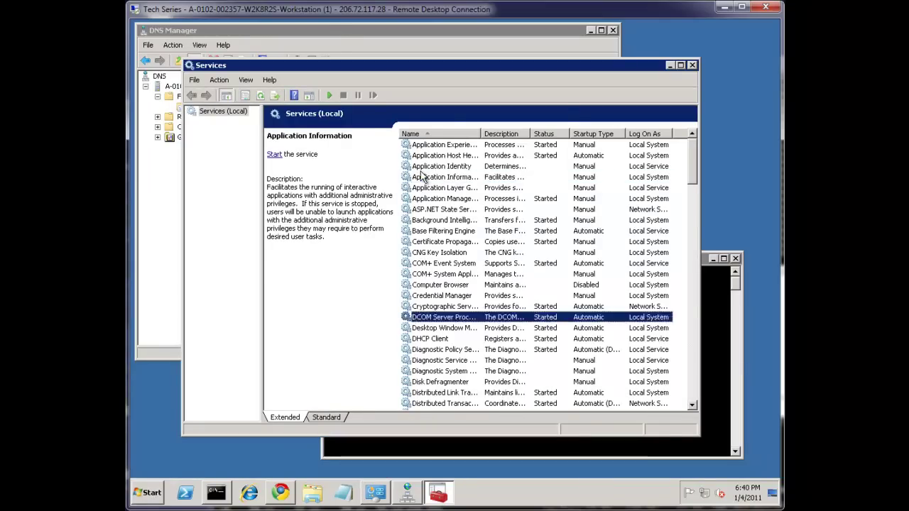
{"action": "key", "text": "n"}
{"action": "key", "text": "Return"}
{"action": "left_click", "coordinate": [489, 380]}
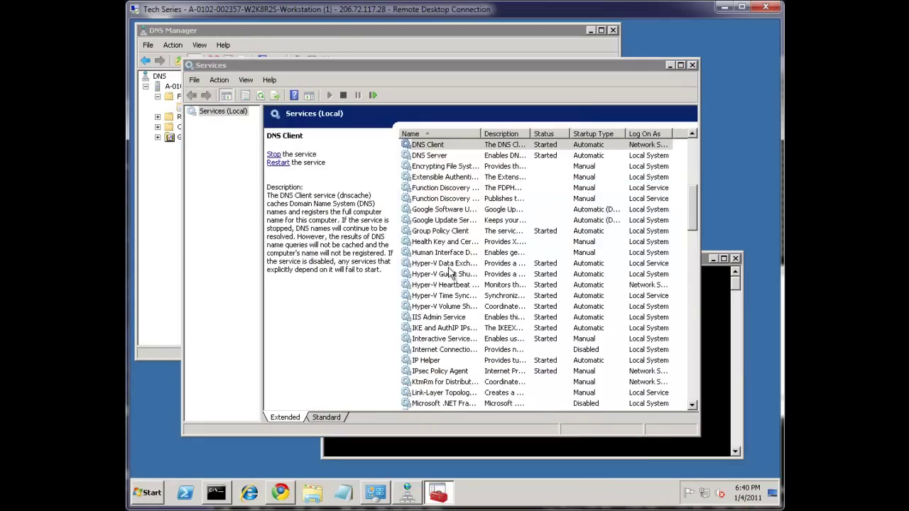
{"action": "scroll", "coordinate": [450, 178], "scroll_direction": "up", "scroll_amount": 1}
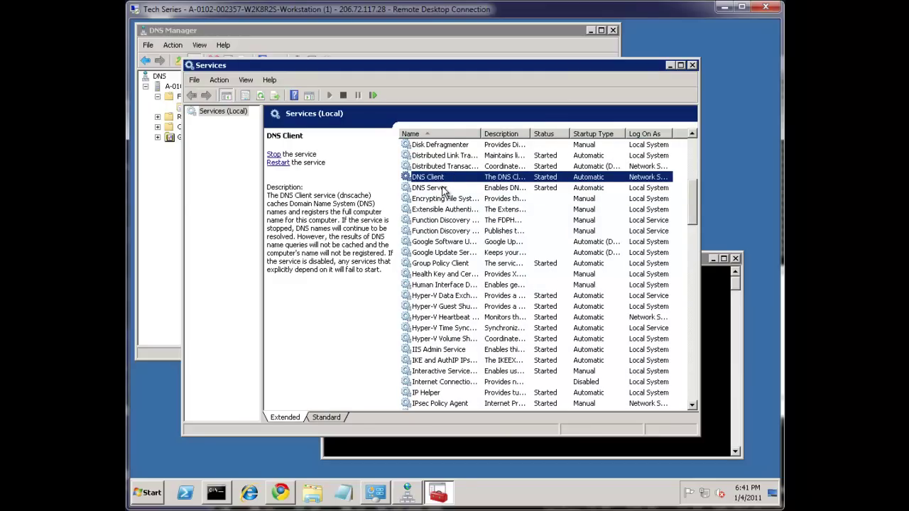
{"action": "left_click", "coordinate": [441, 189]}
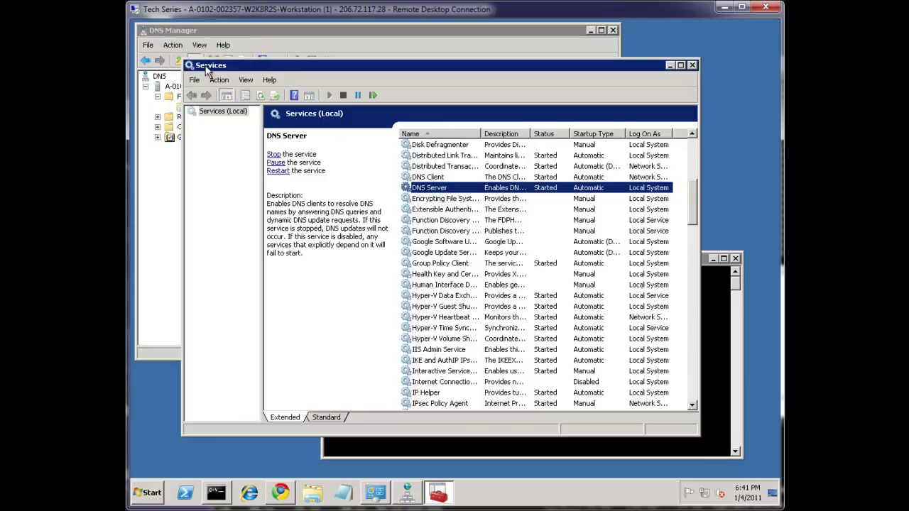
{"action": "left_click", "coordinate": [421, 177]}
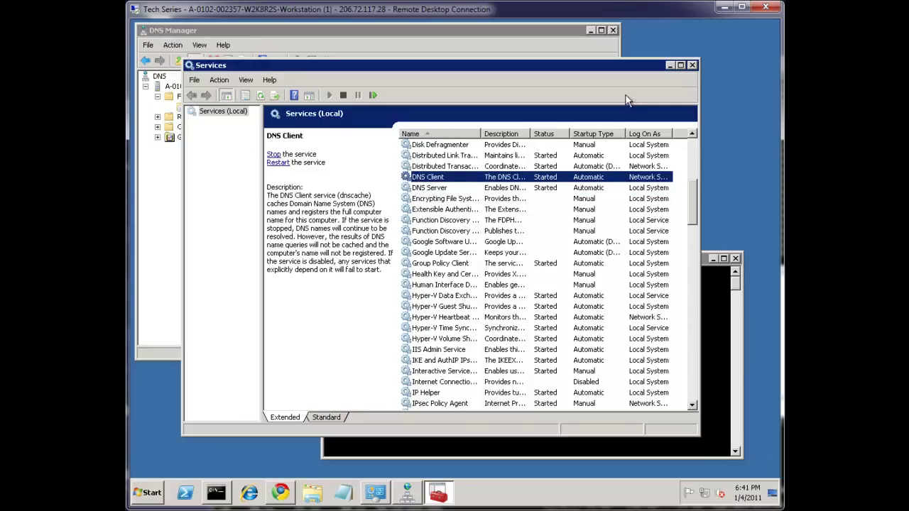
Step: Open the IPv4 properties of Local Area Connection 4
{"action": "left_click", "coordinate": [670, 65]}
{"action": "left_click", "coordinate": [377, 496]}
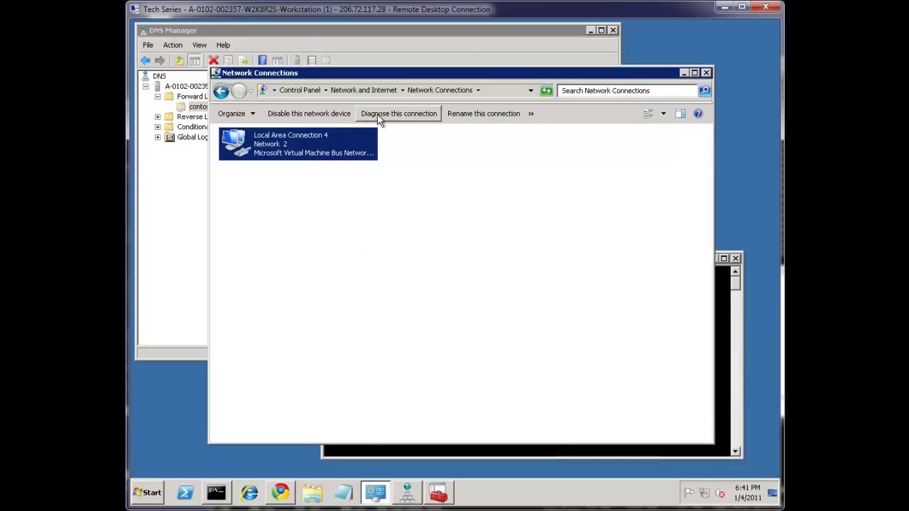
{"action": "right_click", "coordinate": [312, 143]}
{"action": "left_click", "coordinate": [341, 246]}
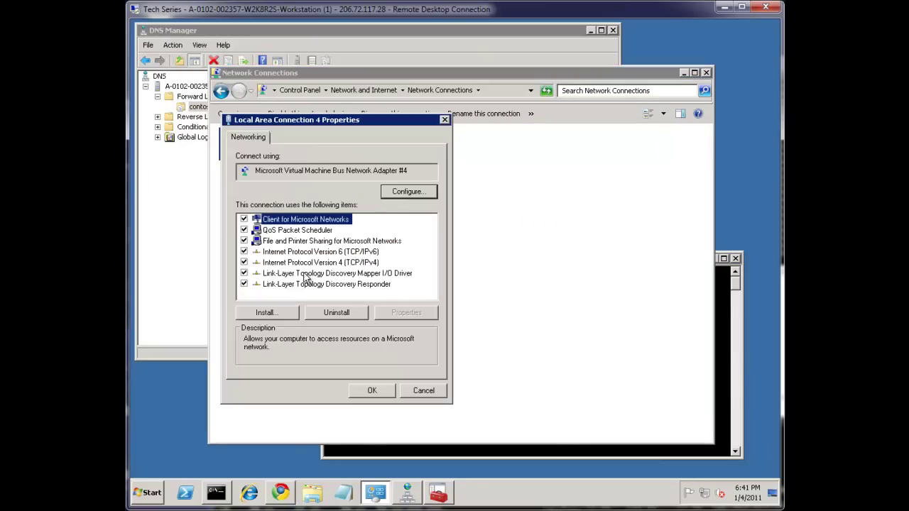
{"action": "left_click", "coordinate": [305, 262]}
{"action": "left_click", "coordinate": [379, 308]}
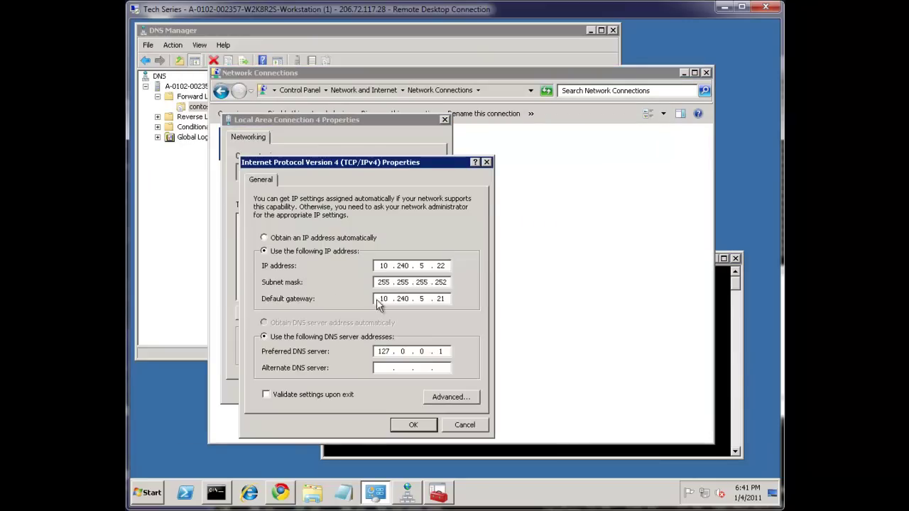
Step: Inspect the preferred DNS server octets (8.8.8.8) and close the dialogs unchanged
{"action": "double_click", "coordinate": [387, 351]}
{"action": "double_click", "coordinate": [403, 352]}
{"action": "double_click", "coordinate": [383, 351]}
{"action": "type", "text": "7"}
{"action": "key", "text": "BackSpace"}
{"action": "type", "text": "8"}
{"action": "key", "text": "Tab"}
{"action": "double_click", "coordinate": [403, 351]}
{"action": "type", "text": "8.8.8"}
{"action": "left_click", "coordinate": [486, 163]}
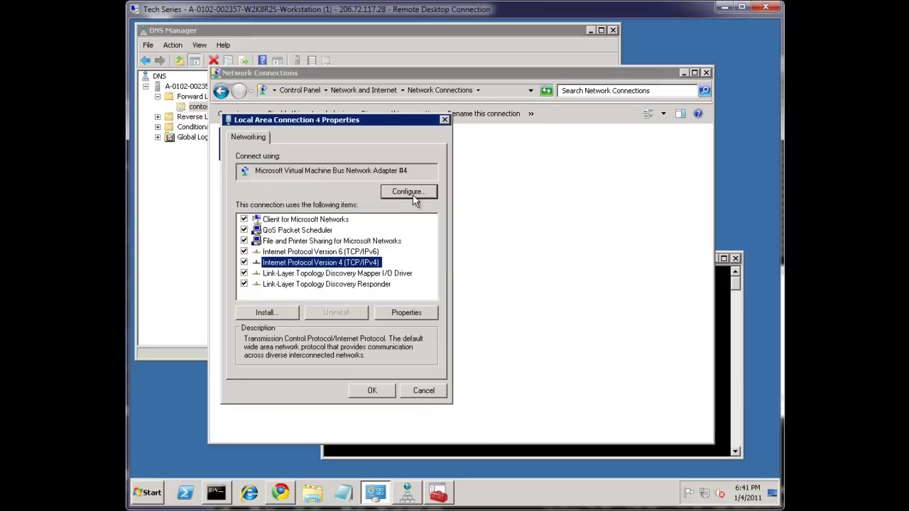
{"action": "left_click", "coordinate": [445, 119]}
Step: Add an ftp host (A) record pointing to 8.8.4.4 in the contoso.com zone
{"action": "key", "text": "alt+F4"}
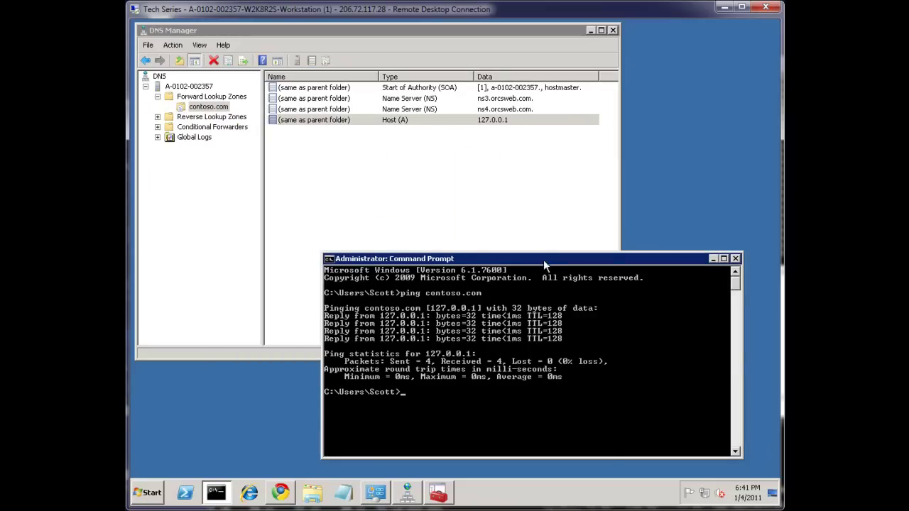
{"action": "left_click_drag", "start_coordinate": [544, 264], "coordinate": [556, 273]}
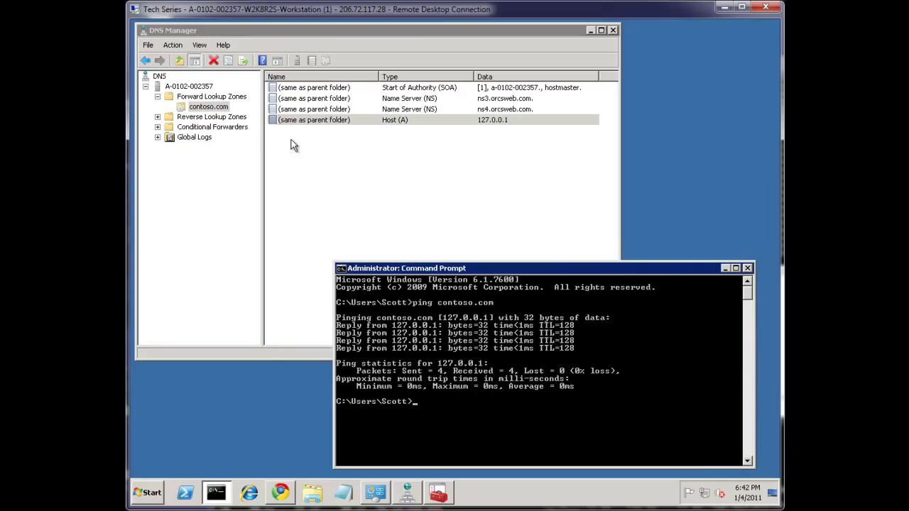
{"action": "left_click", "coordinate": [431, 159]}
{"action": "right_click", "coordinate": [388, 158]}
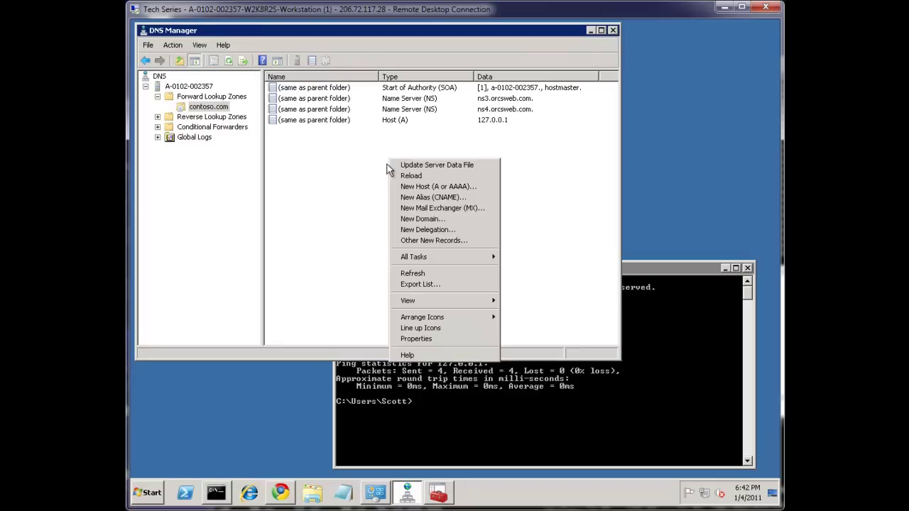
{"action": "key", "text": "Escape"}
{"action": "right_click", "coordinate": [368, 166]}
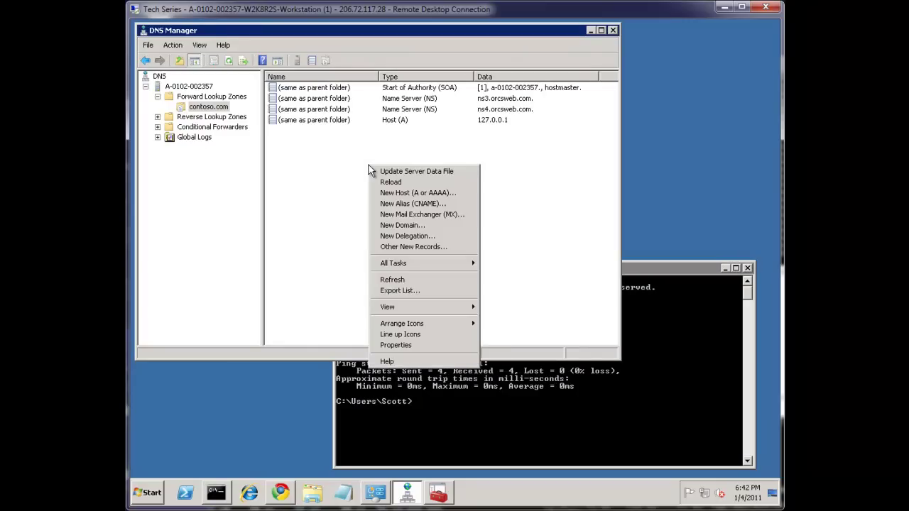
{"action": "left_click", "coordinate": [407, 192]}
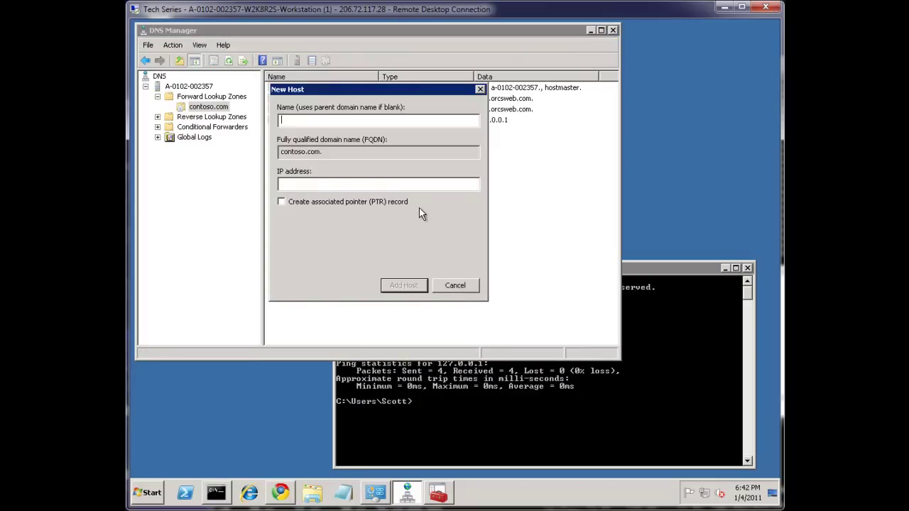
{"action": "type", "text": "ftp"}
{"action": "key", "text": "Tab"}
{"action": "type", "text": "8.8.4."}
{"action": "type", "text": "8"}
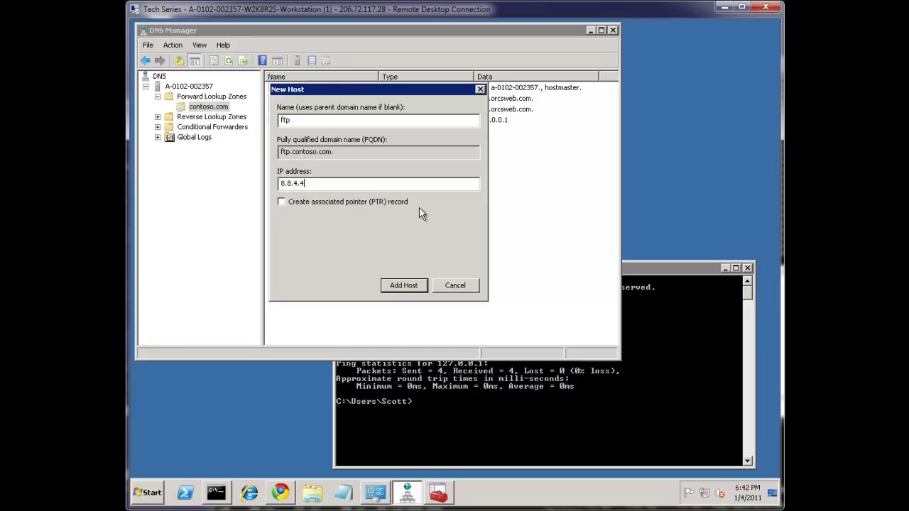
{"action": "left_click", "coordinate": [403, 285]}
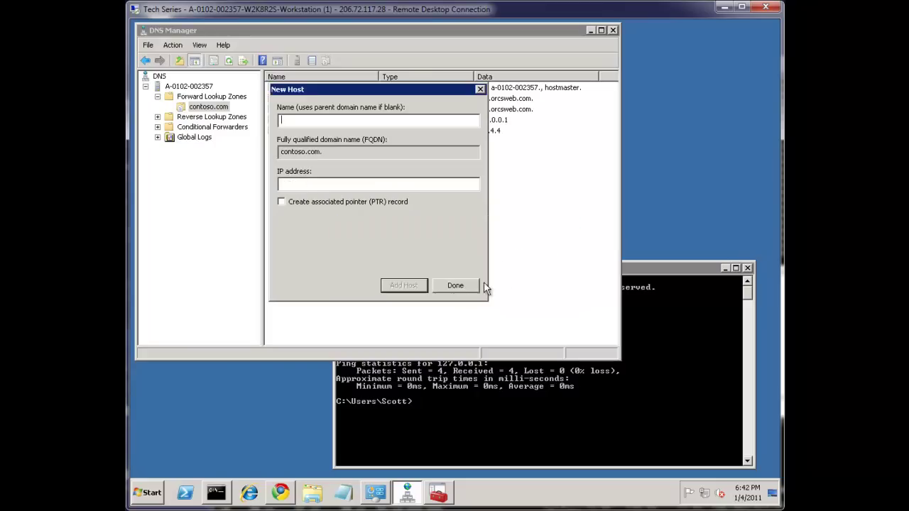
{"action": "left_click", "coordinate": [474, 286]}
Step: Ping ftp.contoso.com in Command Prompt to confirm it resolves
{"action": "left_click", "coordinate": [626, 376]}
{"action": "type", "text": "p"}
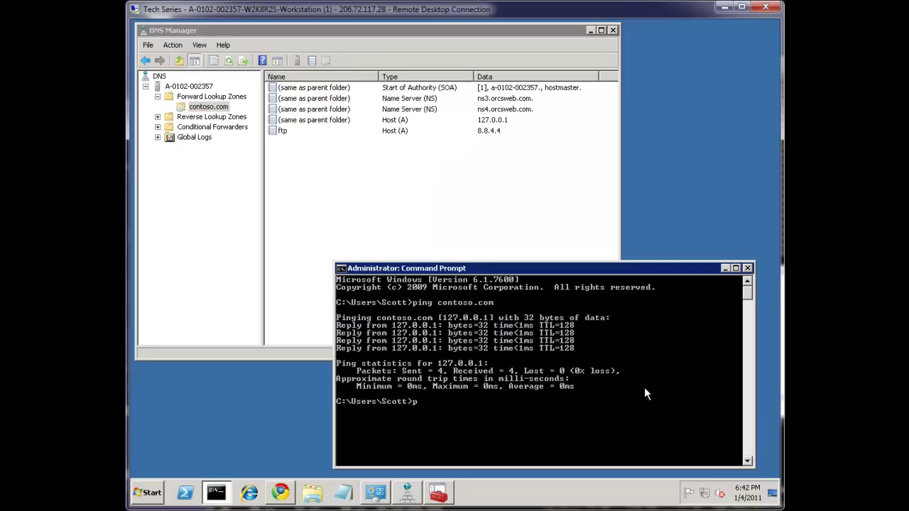
{"action": "type", "text": "ing ftp.contoso"}
{"action": "type", "text": ".com"}
{"action": "key", "text": "Return"}
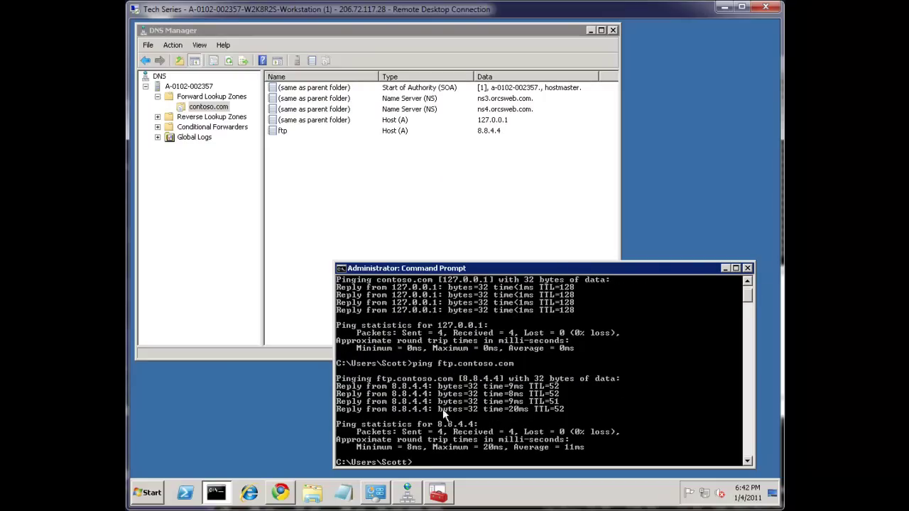
Step: Create a www alias (CNAME) targeting contoso.com
{"action": "right_click", "coordinate": [324, 156]}
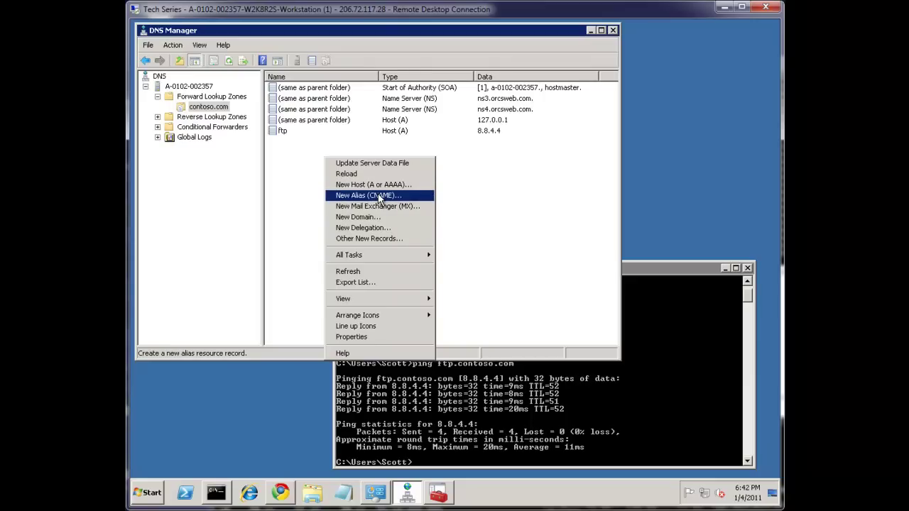
{"action": "left_click", "coordinate": [379, 198]}
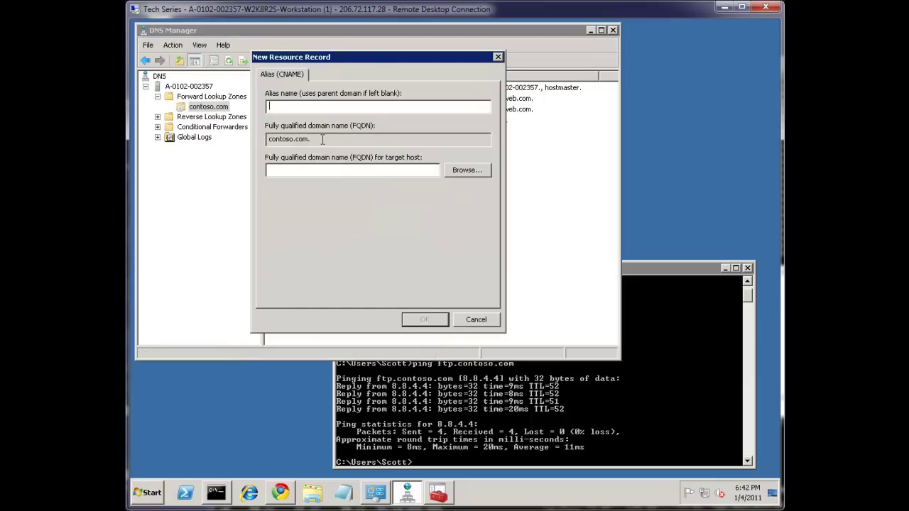
{"action": "type", "text": "www"}
{"action": "key", "text": "Tab"}
{"action": "key", "text": "Tab"}
{"action": "type", "text": "contoso."}
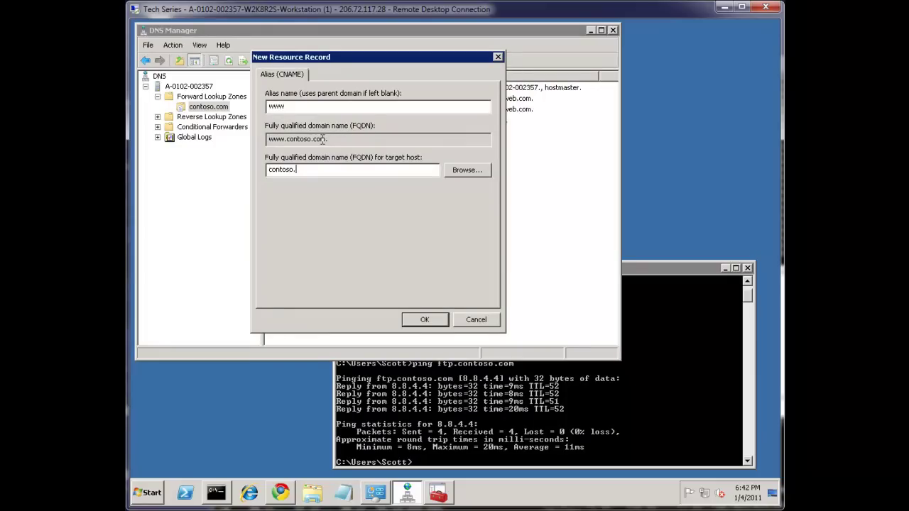
{"action": "type", "text": "com"}
{"action": "key", "text": "Return"}
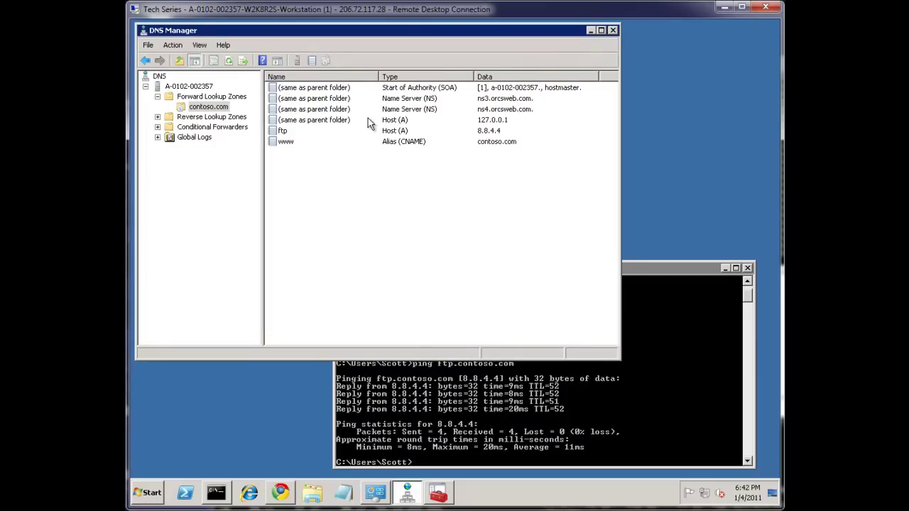
{"action": "left_click", "coordinate": [422, 121]}
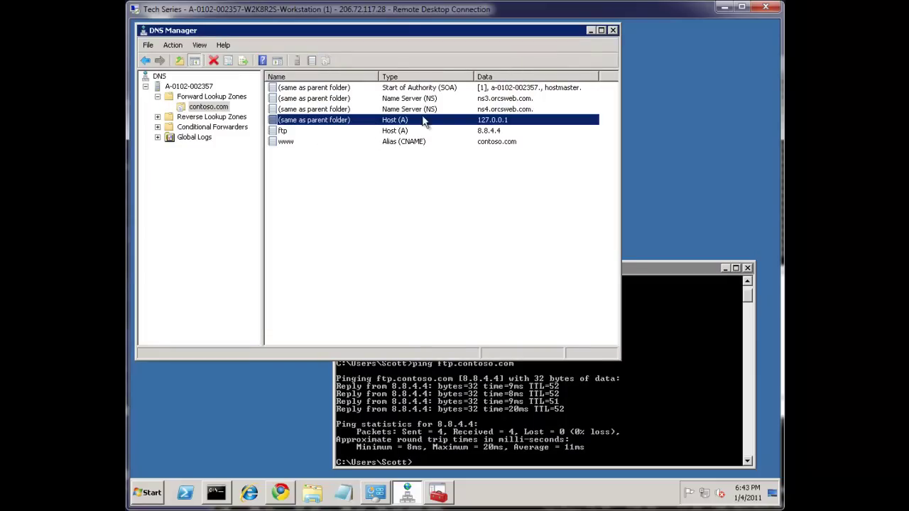
{"action": "left_click", "coordinate": [492, 142]}
{"action": "left_click", "coordinate": [649, 267]}
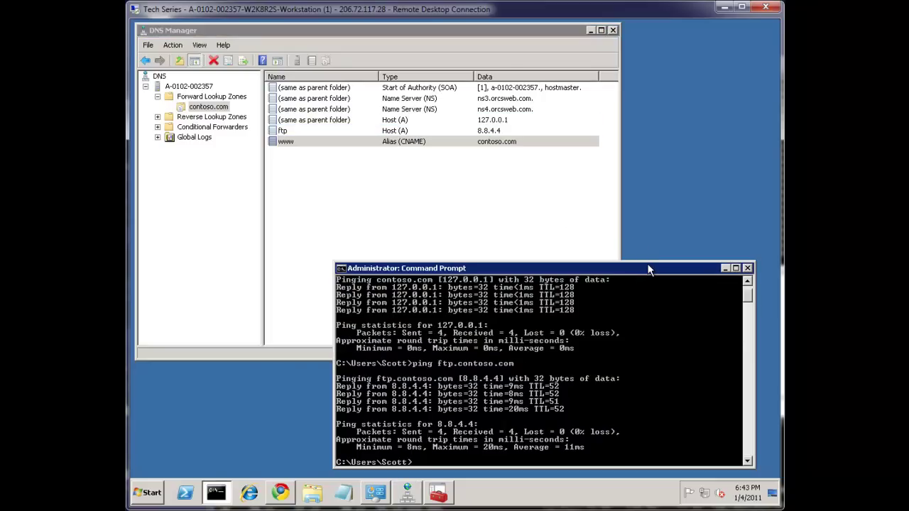
{"action": "type", "text": "ping ww"}
{"action": "type", "text": "w.contoso.c"}
{"action": "type", "text": "om"}
{"action": "key", "text": "Return"}
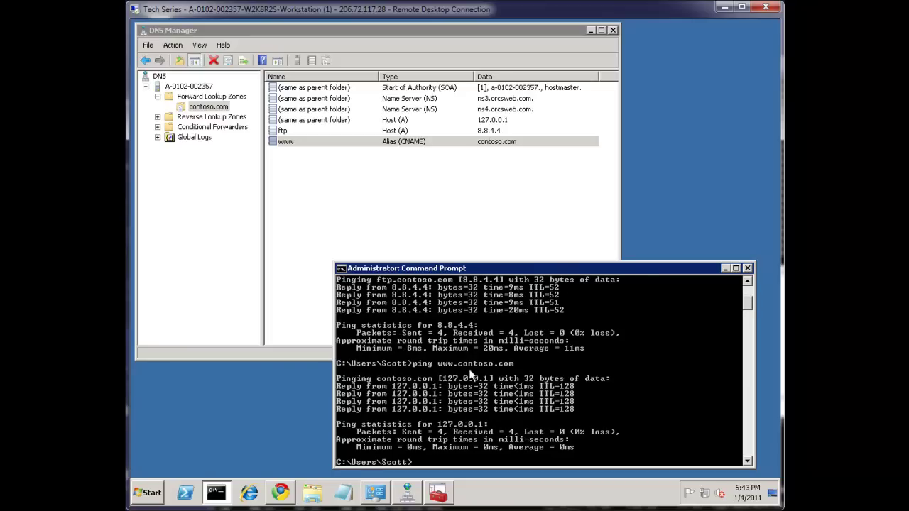
{"action": "left_click_drag", "start_coordinate": [391, 387], "coordinate": [437, 387]}
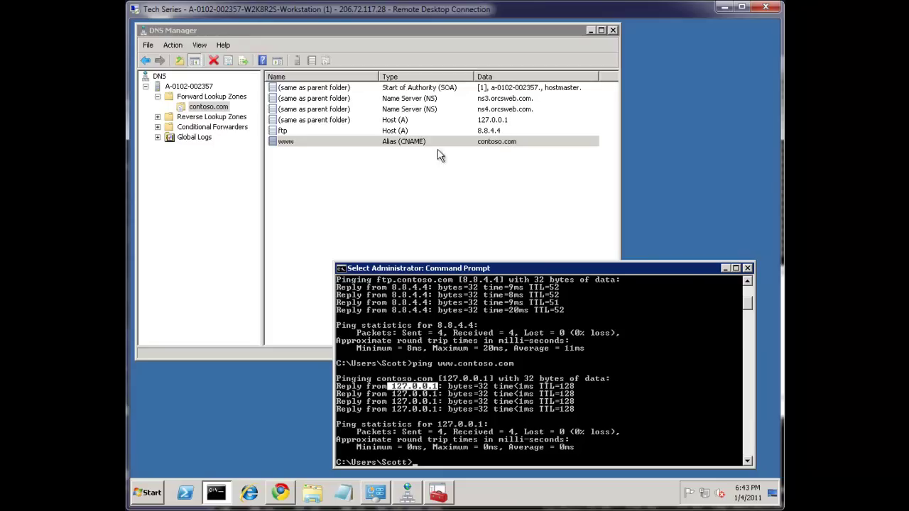
{"action": "left_click", "coordinate": [398, 120]}
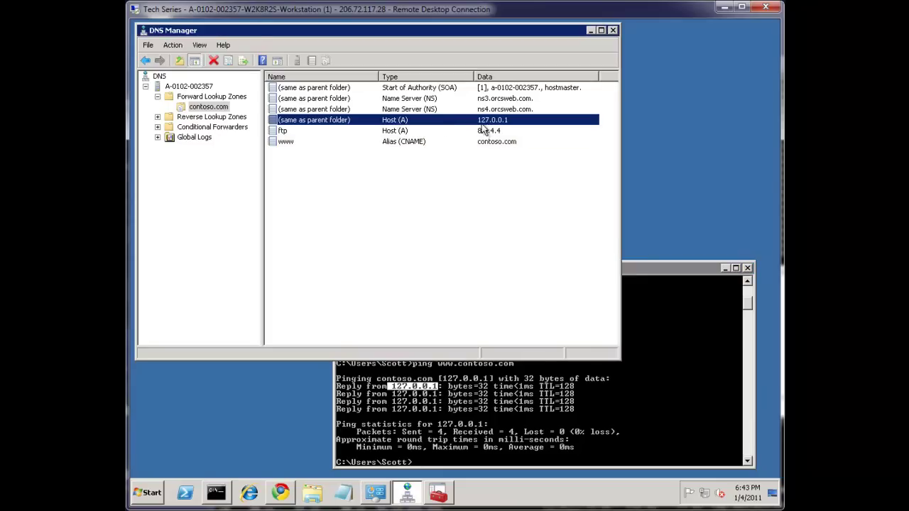
{"action": "left_click", "coordinate": [429, 142]}
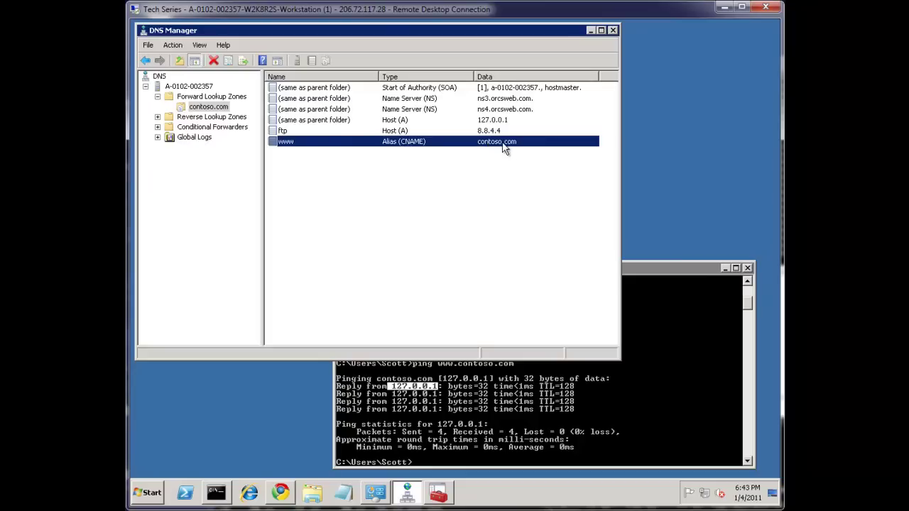
Step: Add an MX record on the parent domain pointing to mail.google.com at priority 10
{"action": "right_click", "coordinate": [426, 184]}
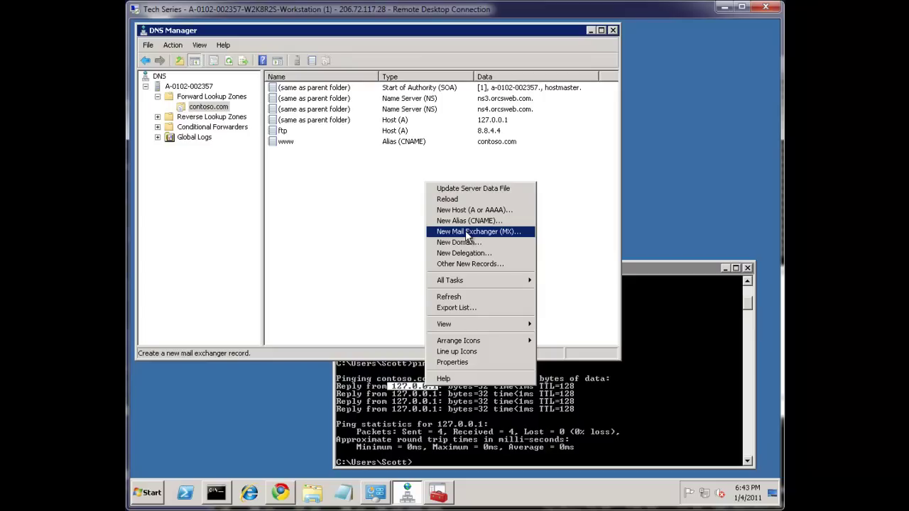
{"action": "left_click", "coordinate": [468, 232]}
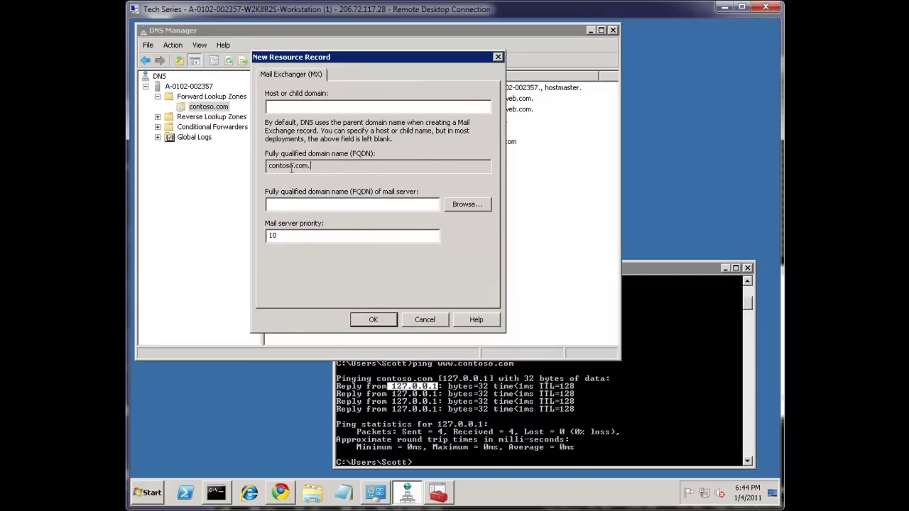
{"action": "left_click_drag", "start_coordinate": [312, 167], "coordinate": [267, 169]}
{"action": "left_click", "coordinate": [288, 109]}
{"action": "key", "text": "Tab"}
{"action": "key", "text": "Tab"}
{"action": "type", "text": "mail."}
{"action": "type", "text": "google.com"}
{"action": "left_click_drag", "start_coordinate": [320, 204], "coordinate": [268, 204]}
{"action": "left_click", "coordinate": [304, 234]}
{"action": "left_click", "coordinate": [374, 320]}
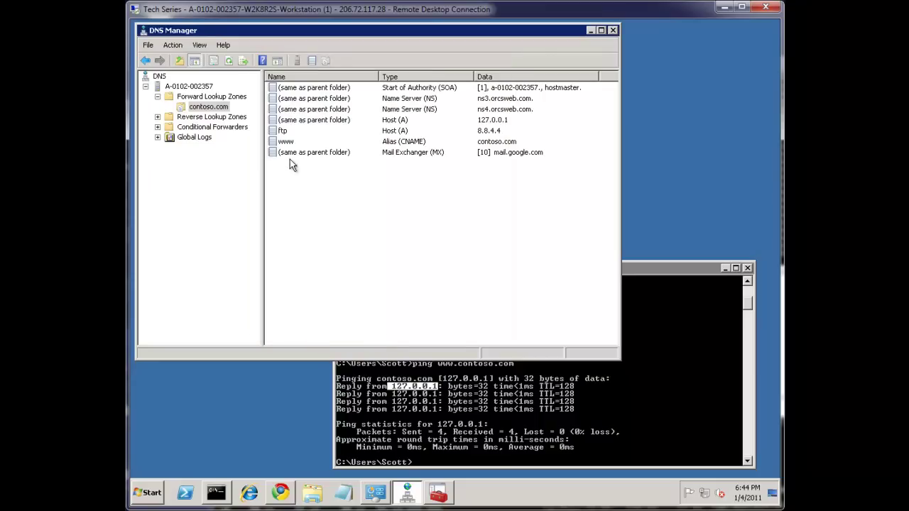
Step: Open the new MX record's properties to check mail.google.com and priority 10
{"action": "double_click", "coordinate": [354, 155]}
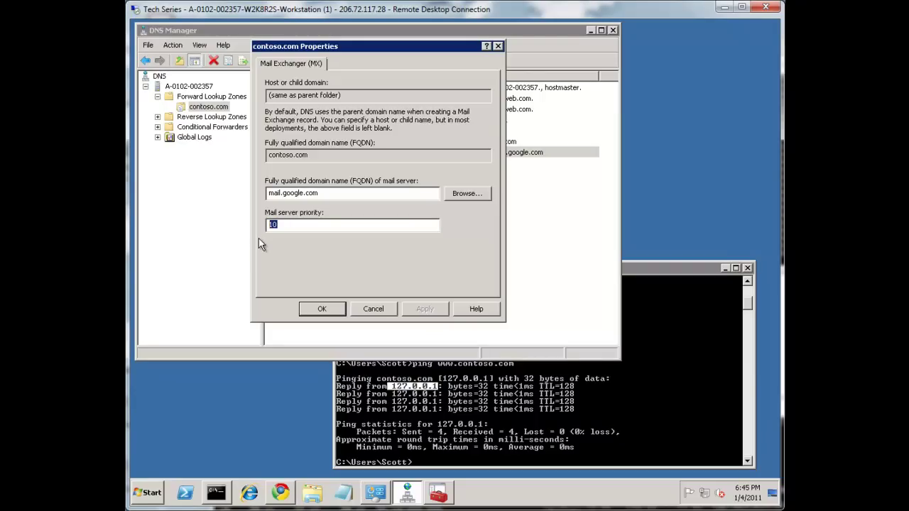
{"action": "left_click", "coordinate": [288, 226]}
{"action": "left_click_drag", "start_coordinate": [291, 226], "coordinate": [260, 228]}
{"action": "left_click_drag", "start_coordinate": [331, 194], "coordinate": [242, 201]}
{"action": "key", "text": "ctrl+c"}
Step: Close the properties and add an MX record for mail2.google.com at priority 10
{"action": "left_click", "coordinate": [320, 309]}
{"action": "right_click", "coordinate": [368, 228]}
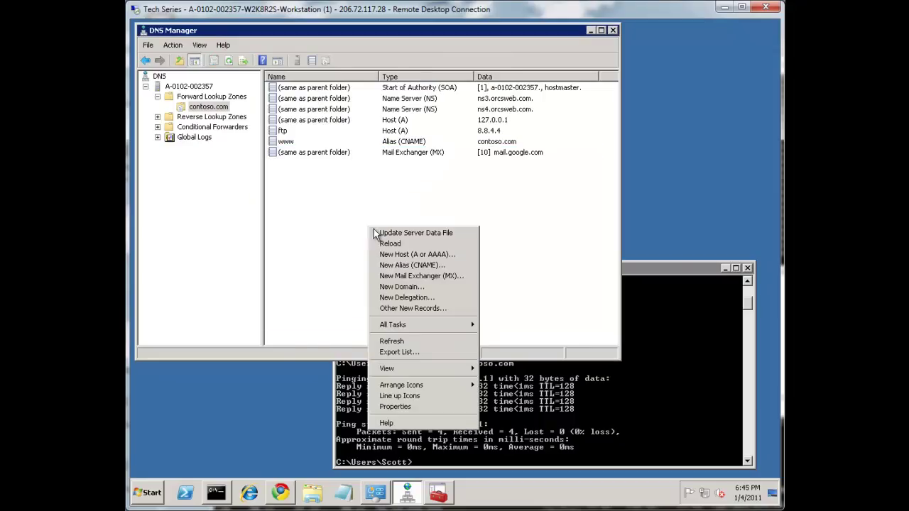
{"action": "left_click", "coordinate": [401, 276]}
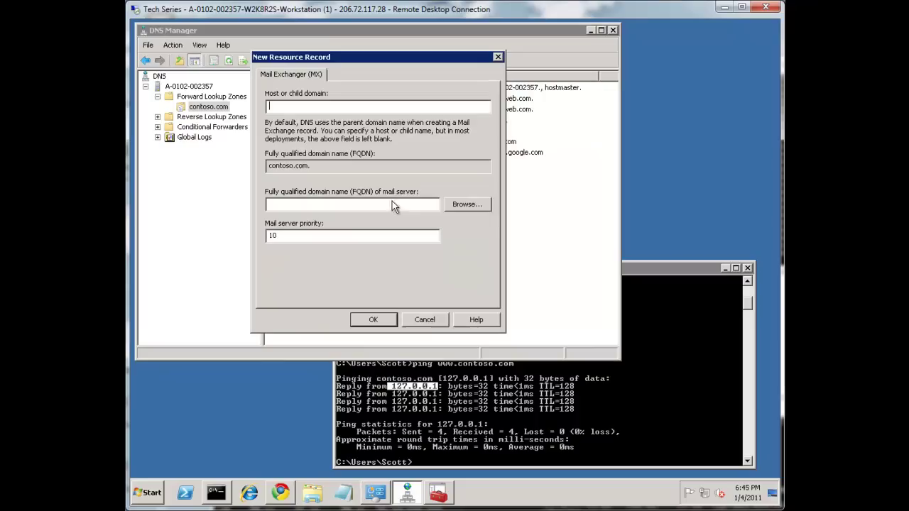
{"action": "left_click", "coordinate": [332, 206]}
{"action": "key", "text": "ctrl+v"}
{"action": "left_click", "coordinate": [281, 203]}
{"action": "type", "text": "2"}
{"action": "left_click_drag", "start_coordinate": [298, 235], "coordinate": [271, 235]}
{"action": "left_click", "coordinate": [284, 235]}
{"action": "left_click", "coordinate": [370, 321]}
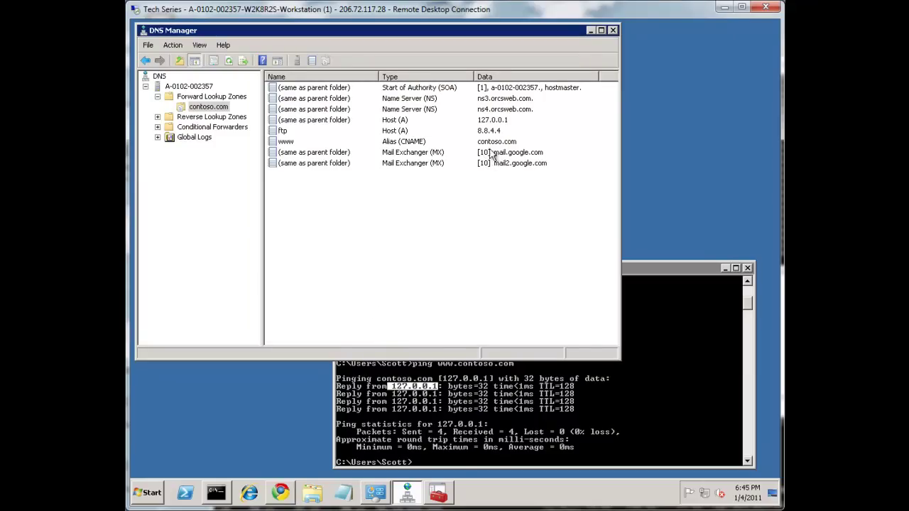
Step: Fill in a new MX record for backupmail1.google.com with priority 20
{"action": "right_click", "coordinate": [401, 213]}
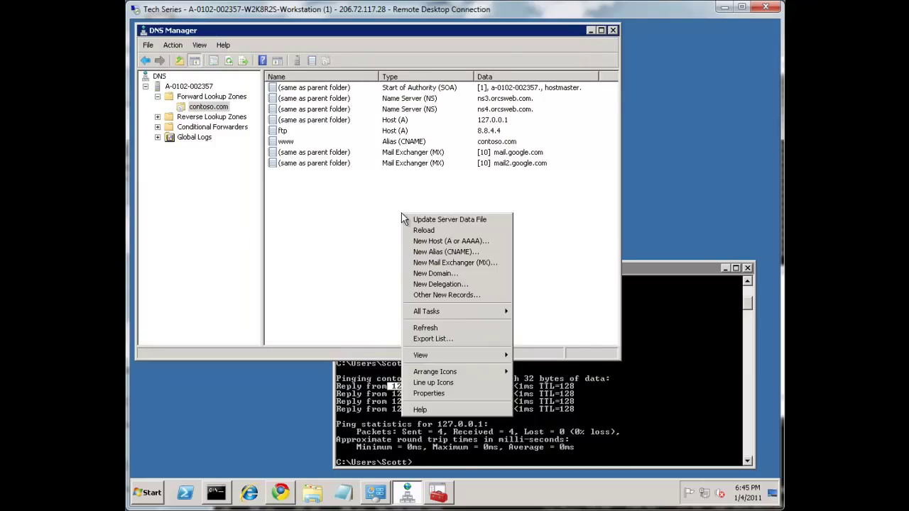
{"action": "left_click", "coordinate": [435, 262]}
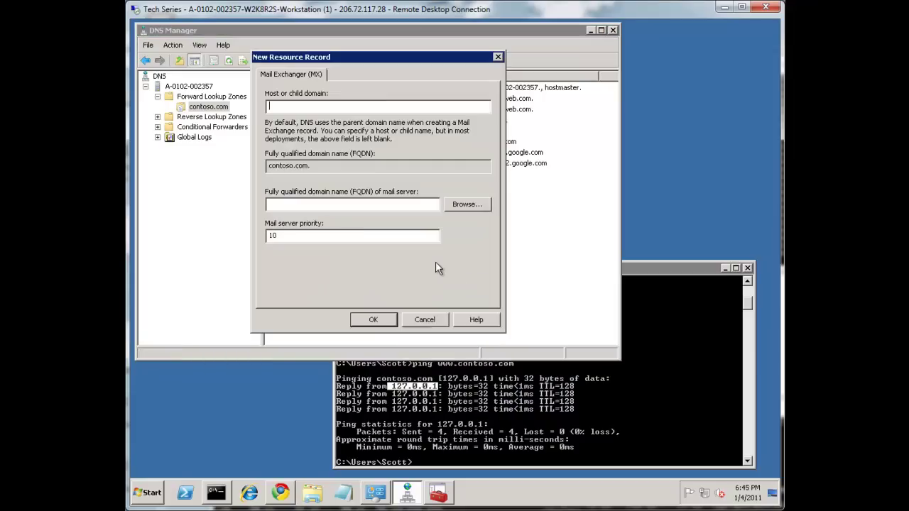
{"action": "double_click", "coordinate": [307, 235]}
{"action": "type", "text": "2"}
{"action": "left_click", "coordinate": [290, 204]}
{"action": "type", "text": "mail.google.com"}
{"action": "key", "text": "Home"}
{"action": "key", "text": "shift+Right"}
{"action": "key", "text": "shift+Right"}
{"action": "key", "text": "shift+Right"}
{"action": "type", "text": "bacup"}
{"action": "key", "text": "BackSpace"}
{"action": "key", "text": "BackSpace"}
{"action": "type", "text": "k"}
{"action": "type", "text": "upmail1"}
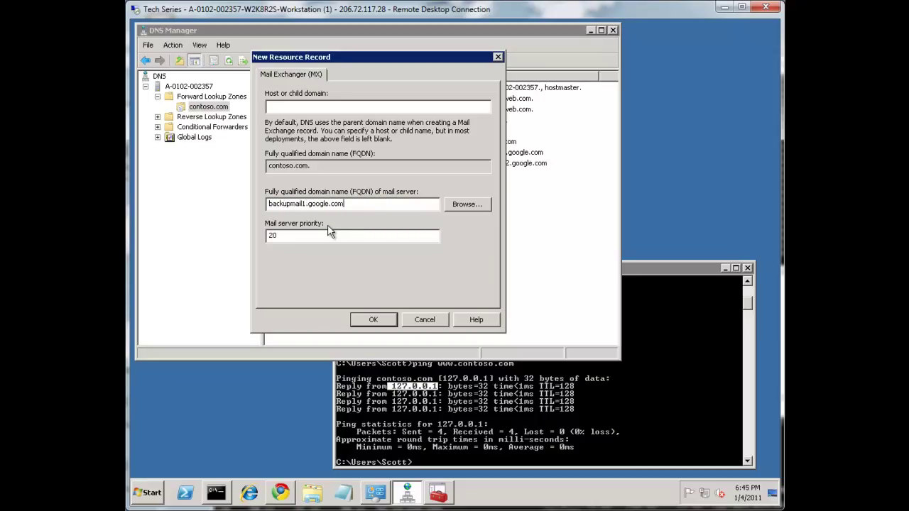
Step: Save the backupmail1 record and add backupmail2.google.com at priority 30
{"action": "left_click", "coordinate": [373, 319]}
{"action": "right_click", "coordinate": [414, 241]}
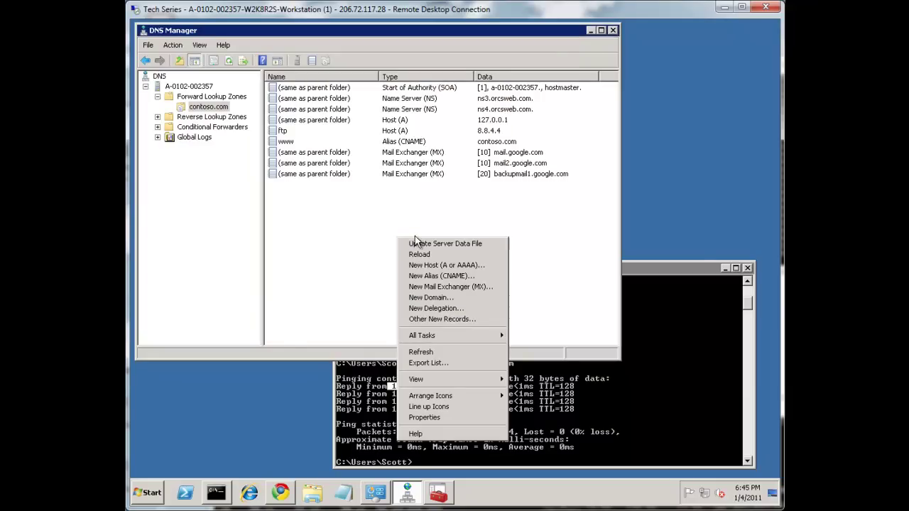
{"action": "left_click", "coordinate": [440, 286]}
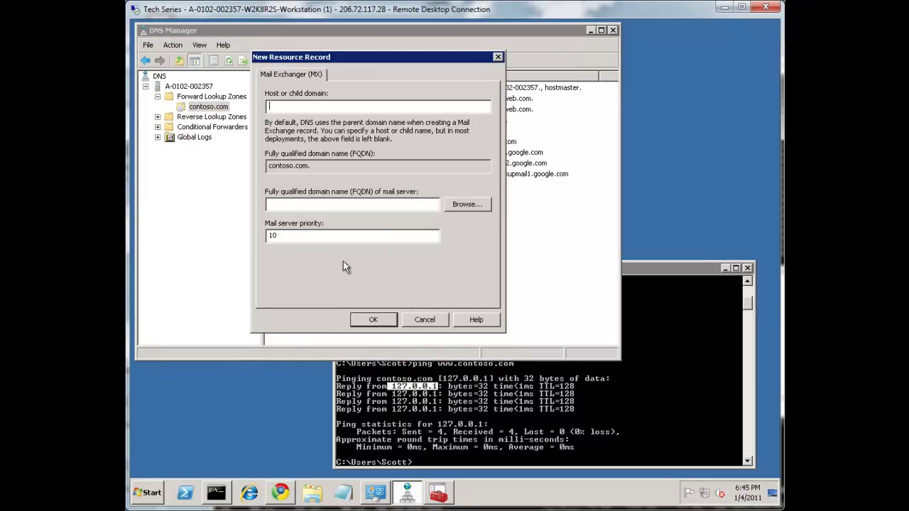
{"action": "left_click", "coordinate": [347, 202]}
{"action": "type", "text": "backupmail1.google.com"}
{"action": "key", "text": "Delete"}
{"action": "type", "text": "2"}
{"action": "key", "text": "Tab"}
{"action": "key", "text": "Tab"}
{"action": "type", "text": "30"}
{"action": "key", "text": "Return"}
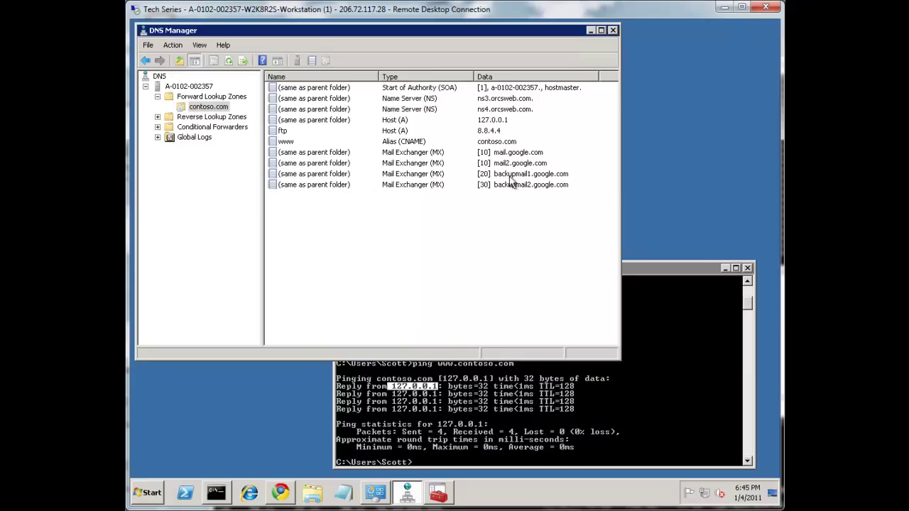
Step: Review the four MX rows: mail, mail2, backupmail1 and backupmail2
{"action": "left_click", "coordinate": [519, 154]}
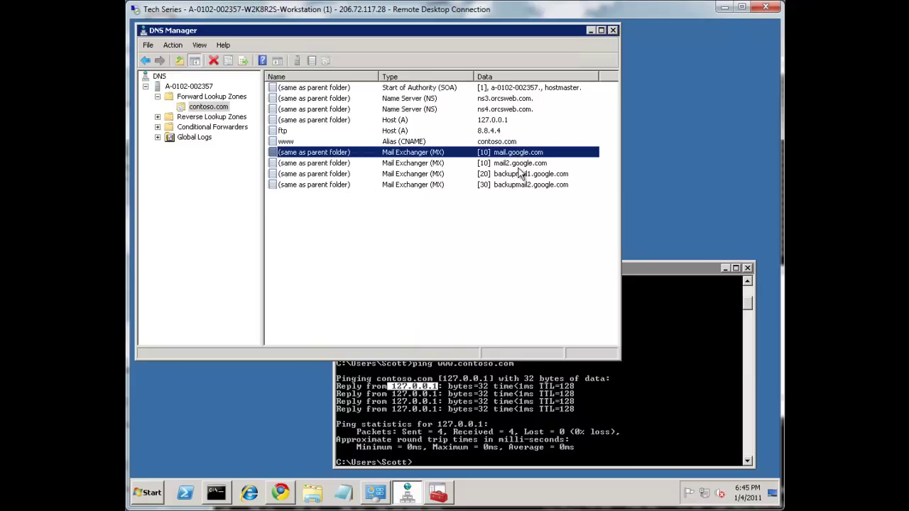
{"action": "left_click", "coordinate": [514, 154]}
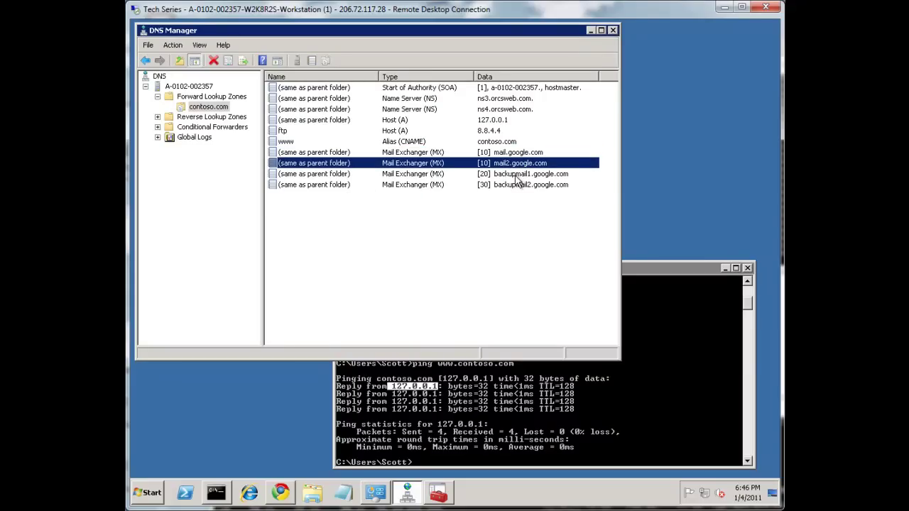
{"action": "left_click", "coordinate": [510, 176]}
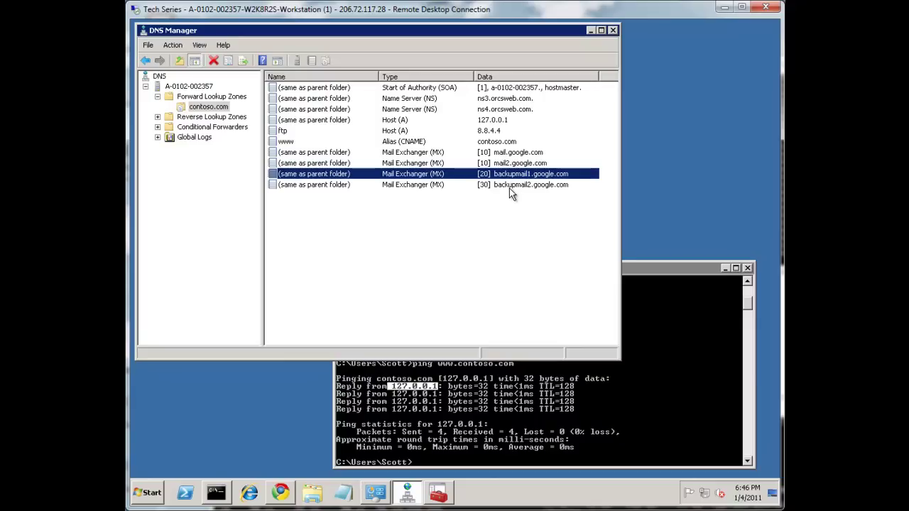
{"action": "left_click", "coordinate": [507, 185]}
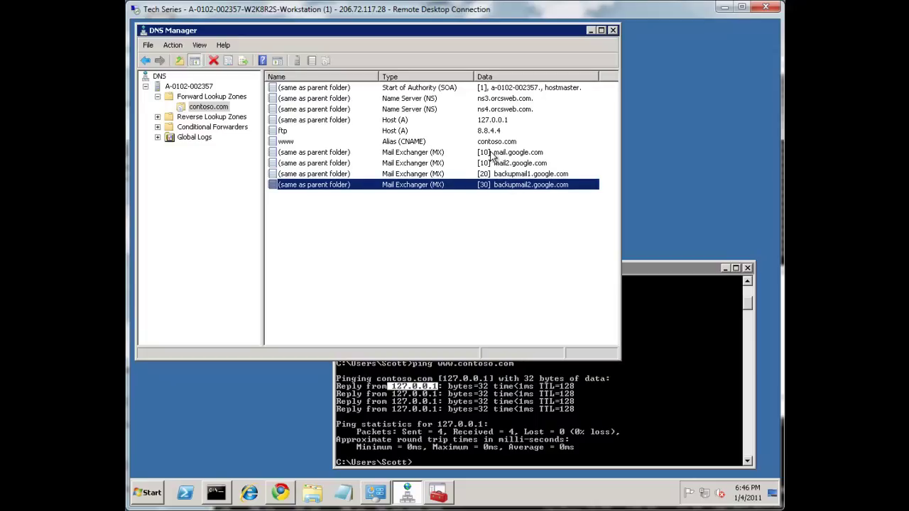
{"action": "left_click", "coordinate": [490, 153]}
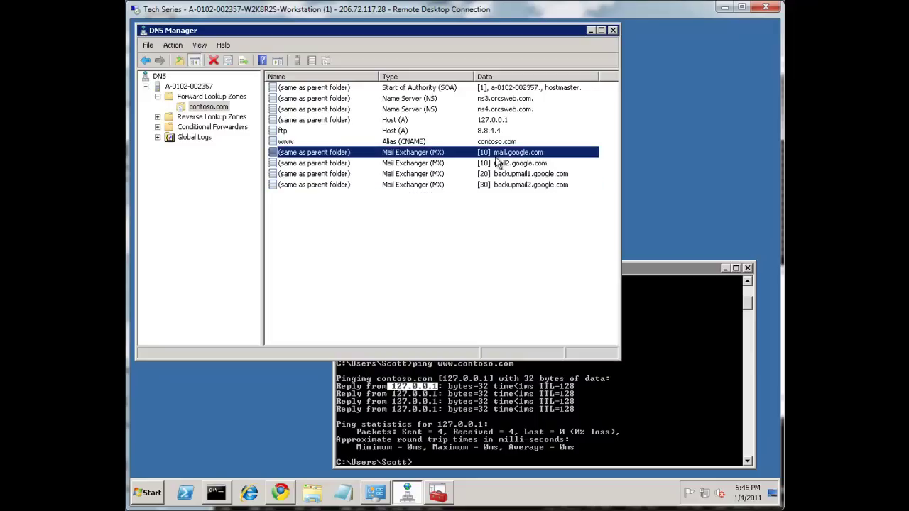
{"action": "left_click", "coordinate": [498, 174]}
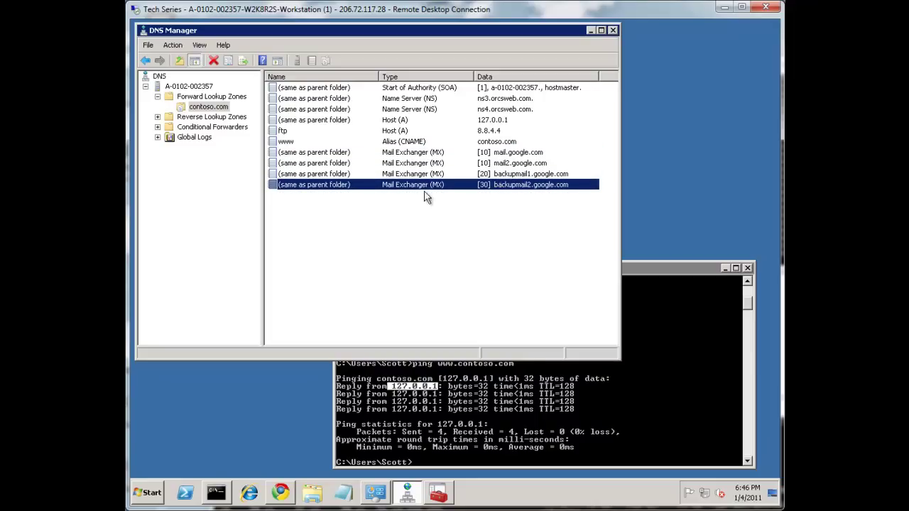
Step: Start a Text (TXT) record on the parent domain with the text SPF
{"action": "right_click", "coordinate": [424, 224]}
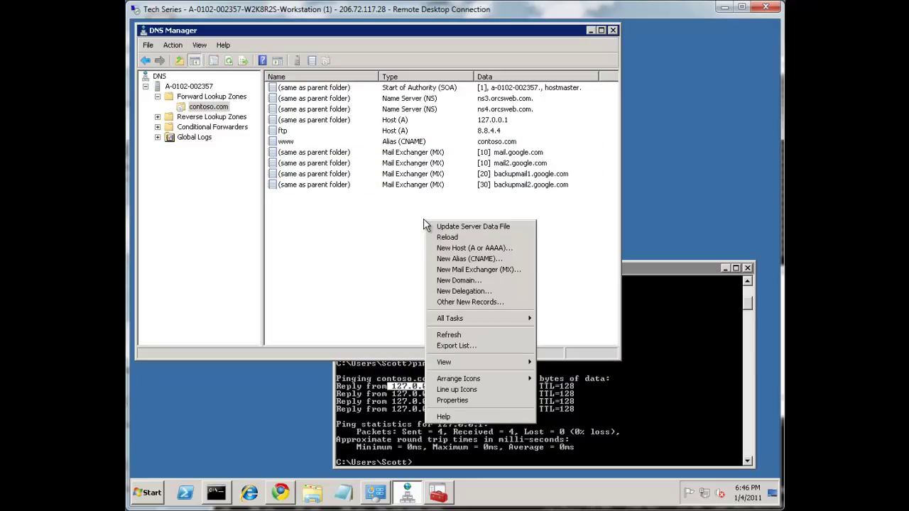
{"action": "left_click", "coordinate": [476, 300]}
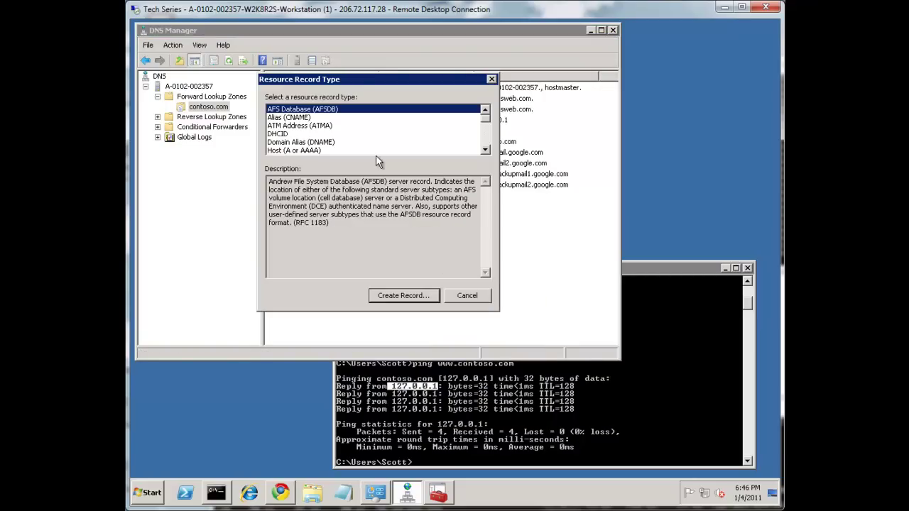
{"action": "key", "text": "t"}
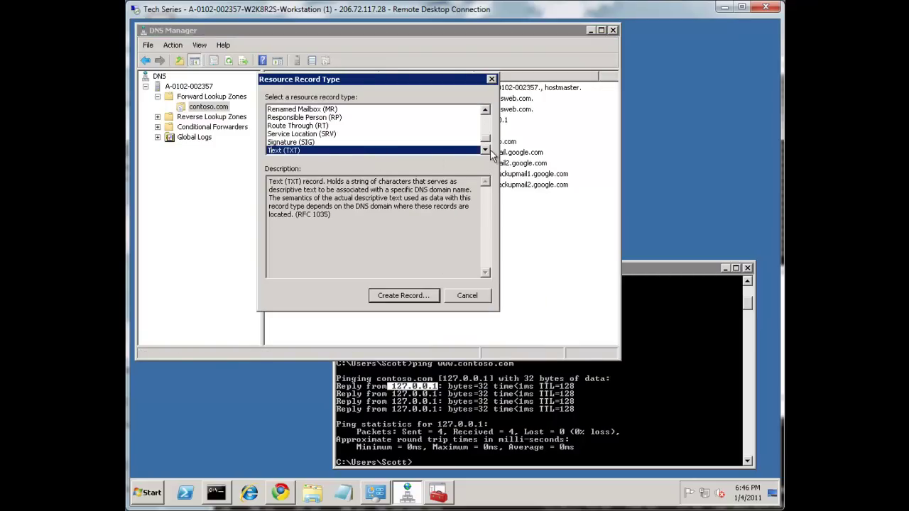
{"action": "left_click", "coordinate": [487, 150]}
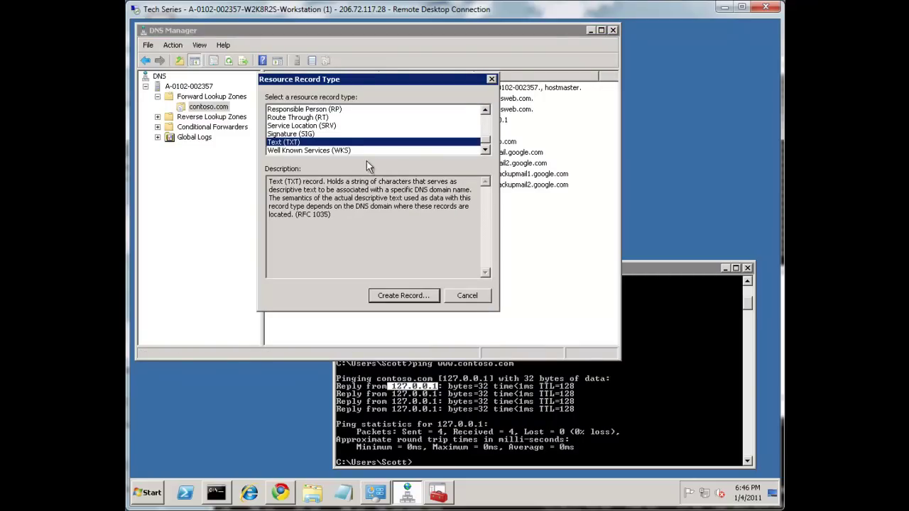
{"action": "left_click", "coordinate": [410, 296]}
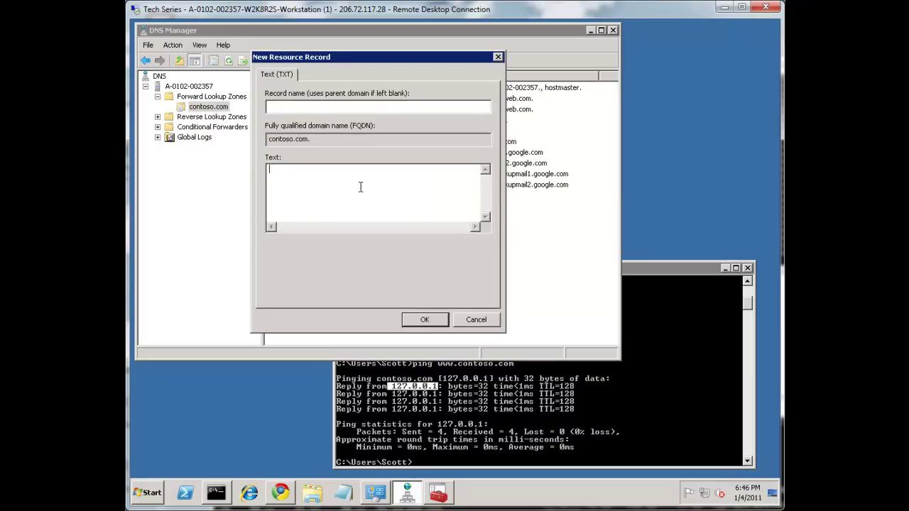
{"action": "type", "text": "SPF"}
Step: Save the SPF record and add a wildcard host * at 8.8.8.8
{"action": "left_click", "coordinate": [437, 321]}
{"action": "right_click", "coordinate": [356, 235]}
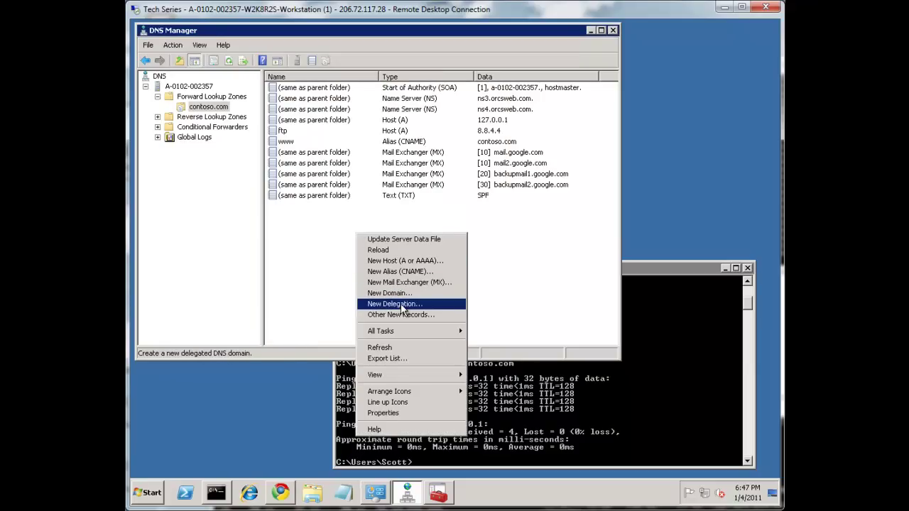
{"action": "left_click", "coordinate": [398, 261]}
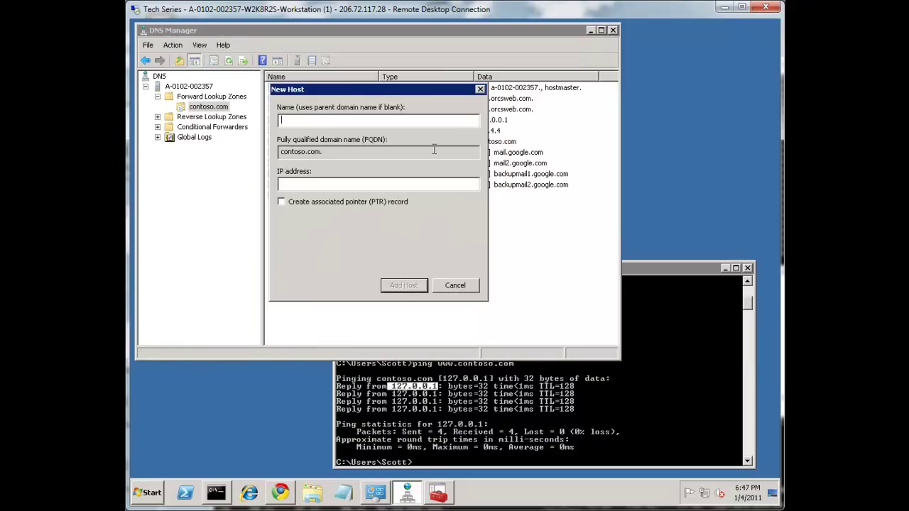
{"action": "type", "text": "*"}
{"action": "type", "text": "8."}
{"action": "type", "text": "8.8.8"}
{"action": "left_click", "coordinate": [415, 286]}
{"action": "left_click", "coordinate": [534, 294]}
{"action": "left_click", "coordinate": [462, 289]}
{"action": "left_click", "coordinate": [529, 389]}
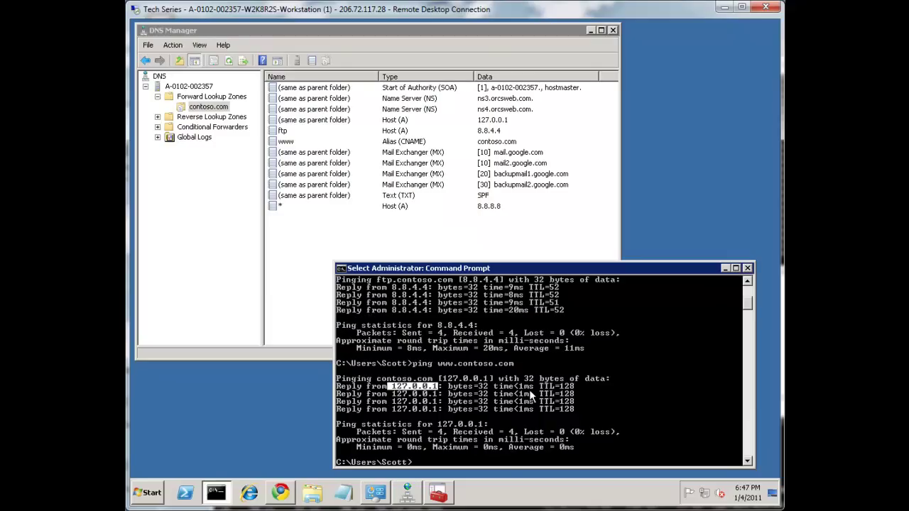
{"action": "type", "text": "ping "}
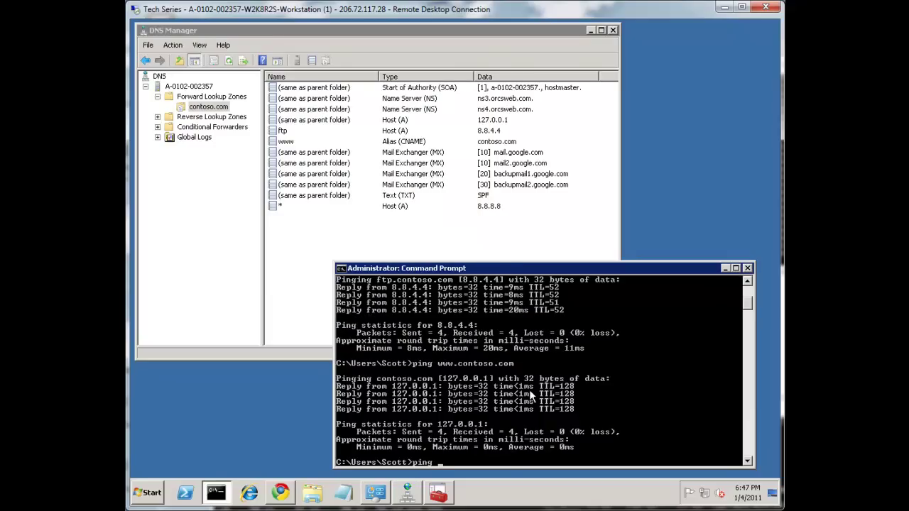
{"action": "type", "text": "s"}
{"action": "key", "text": "BackSpace"}
{"action": "type", "text": "unknown"}
{"action": "type", "text": ".cont"}
{"action": "type", "text": "oso.com"}
{"action": "key", "text": "Return"}
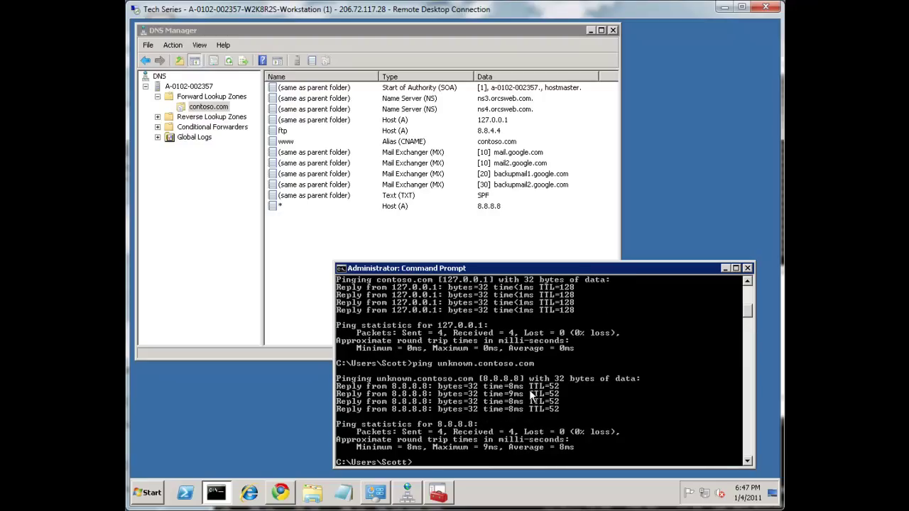
{"action": "key", "text": "Up"}
{"action": "key", "text": "Left"}
{"action": "key", "text": "Left"}
{"action": "key", "text": "Left"}
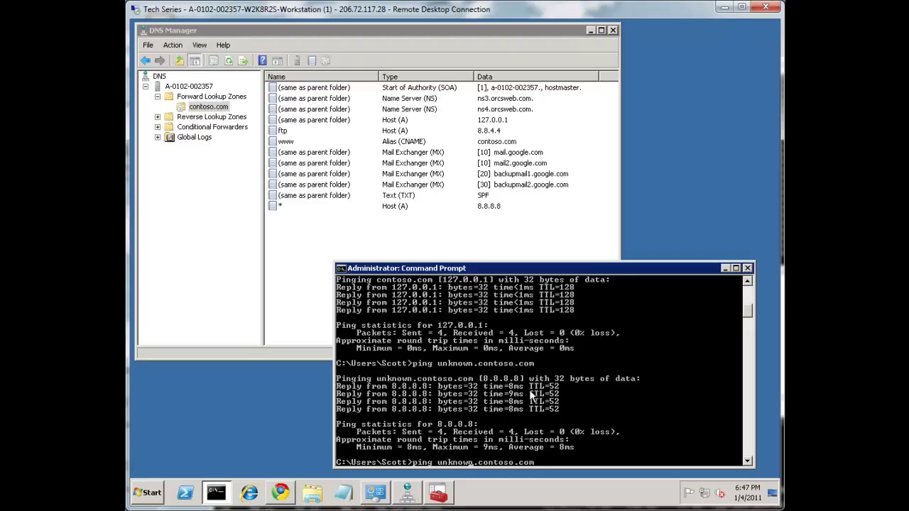
{"action": "key", "text": "Left"}
{"action": "key", "text": "Left"}
{"action": "key", "text": "Left"}
{"action": "key", "text": "BackSpace"}
{"action": "key", "text": "BackSpace"}
{"action": "key", "text": "BackSpace"}
{"action": "key", "text": "BackSpace"}
{"action": "key", "text": "BackSpace"}
{"action": "key", "text": "BackSpace"}
{"action": "key", "text": "BackSpace"}
{"action": "type", "text": "www"}
{"action": "key", "text": "Return"}
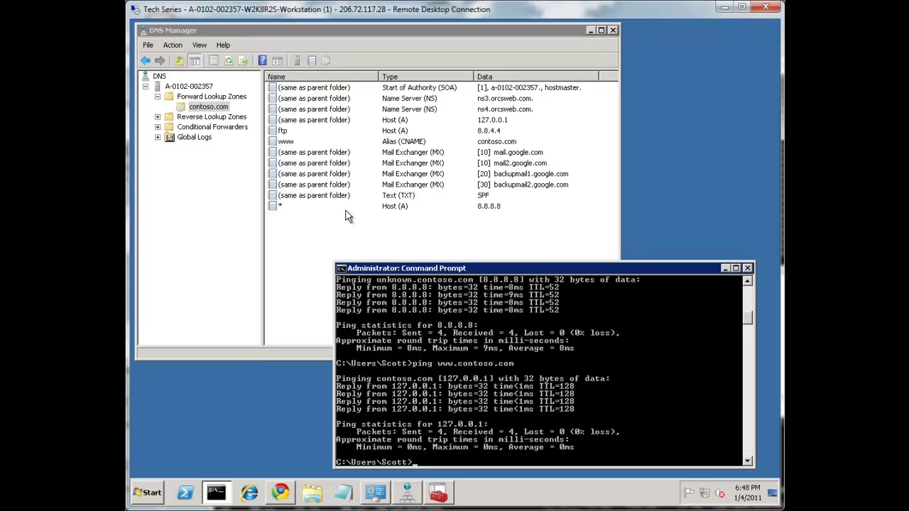
{"action": "left_click", "coordinate": [289, 132]}
{"action": "left_click", "coordinate": [301, 206]}
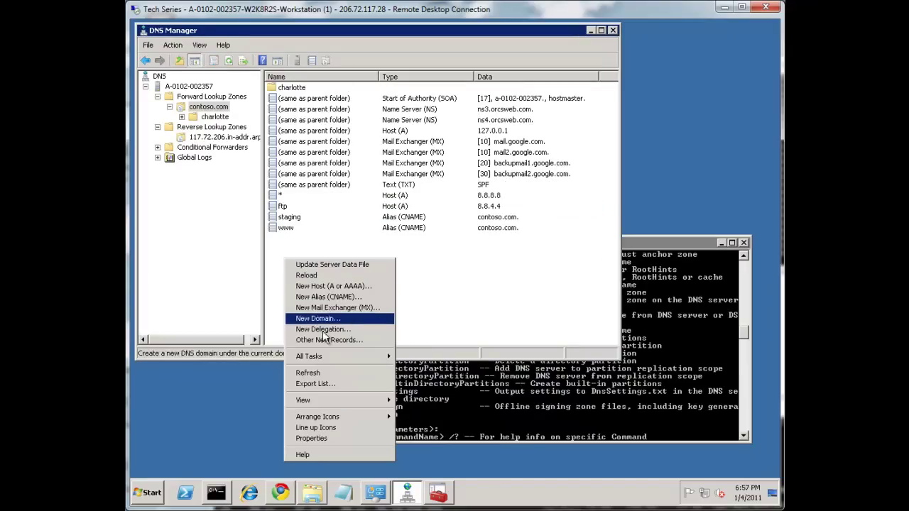
Step: Browse the Resource Record Type list to Service Location (SRV)
{"action": "left_click", "coordinate": [328, 340]}
{"action": "key", "text": "s"}
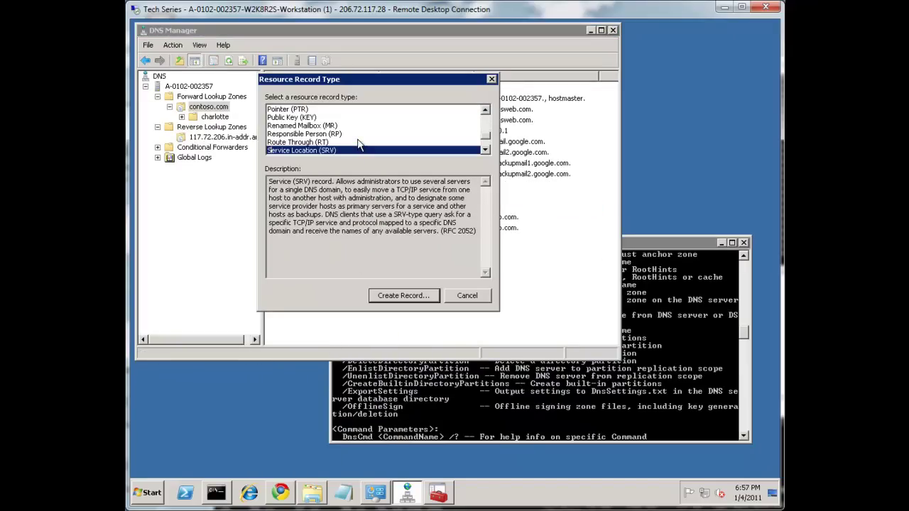
{"action": "left_click", "coordinate": [485, 150]}
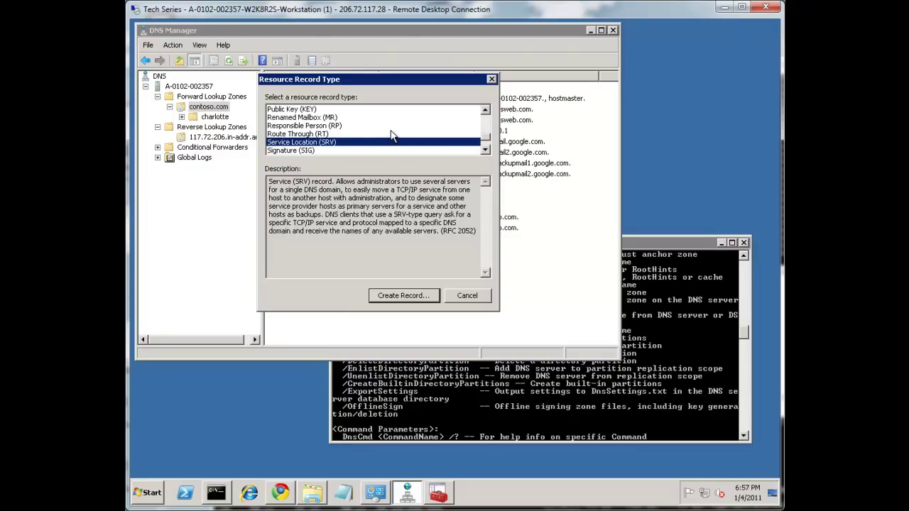
{"action": "scroll", "coordinate": [391, 135], "scroll_direction": "up", "scroll_amount": 3}
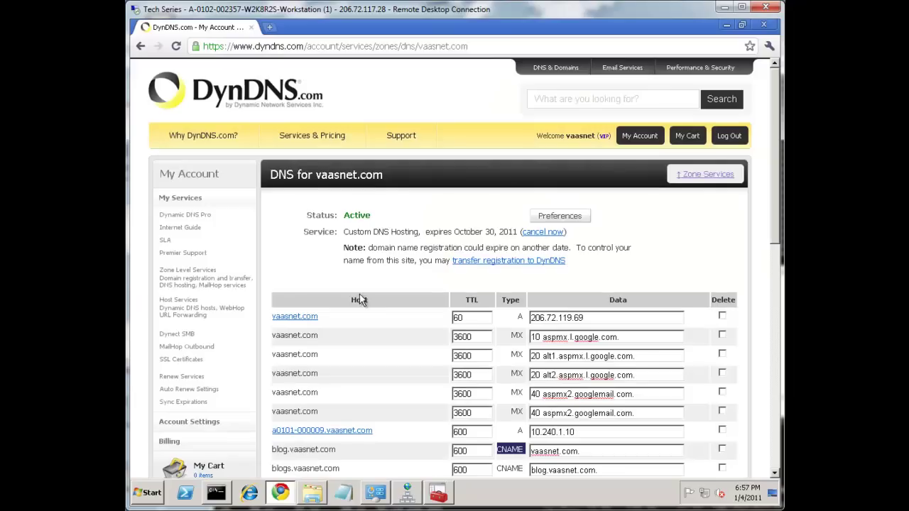
Step: Review the DynDNS vaasnet.com MX and CNAME records, then cancel the record-type chooser
{"action": "left_click", "coordinate": [280, 492]}
{"action": "scroll", "coordinate": [426, 248], "scroll_direction": "down", "scroll_amount": 2}
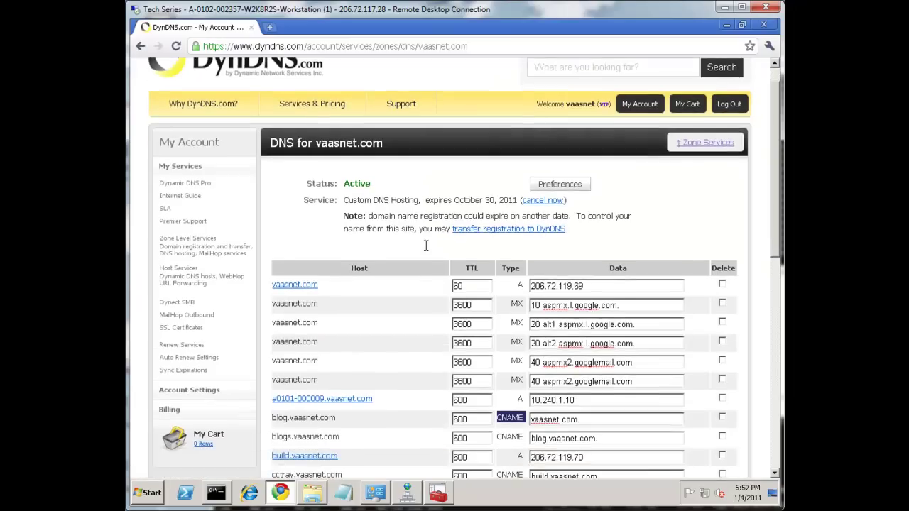
{"action": "scroll", "coordinate": [426, 245], "scroll_direction": "up", "scroll_amount": 1}
{"action": "scroll", "coordinate": [426, 245], "scroll_direction": "up", "scroll_amount": 1}
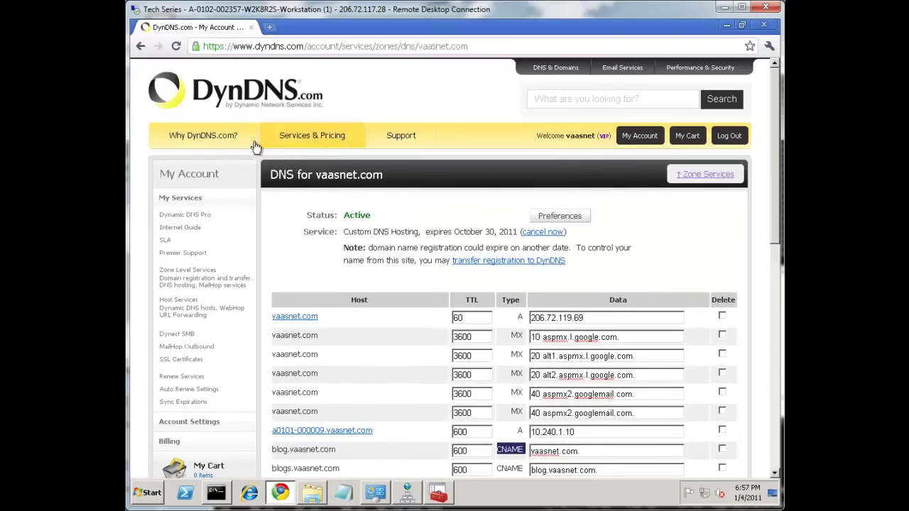
{"action": "scroll", "coordinate": [483, 294], "scroll_direction": "down", "scroll_amount": 2}
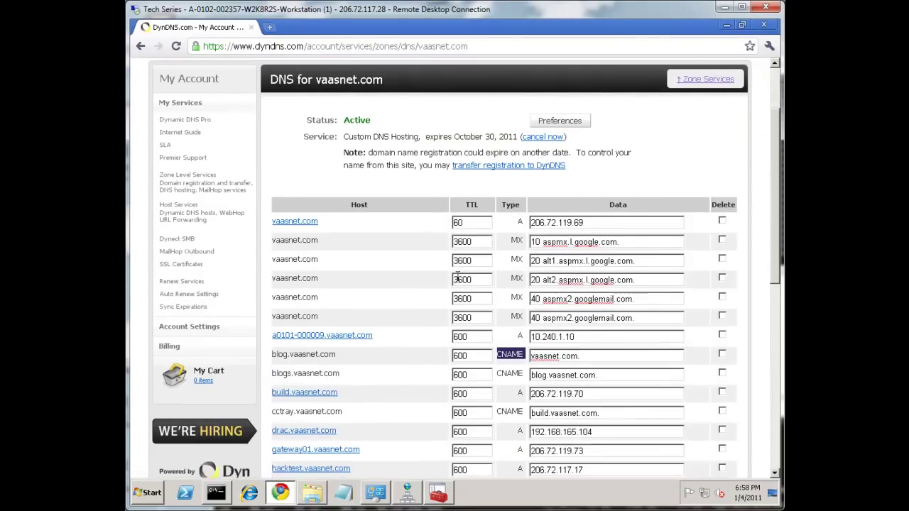
{"action": "scroll", "coordinate": [442, 282], "scroll_direction": "up", "scroll_amount": 1}
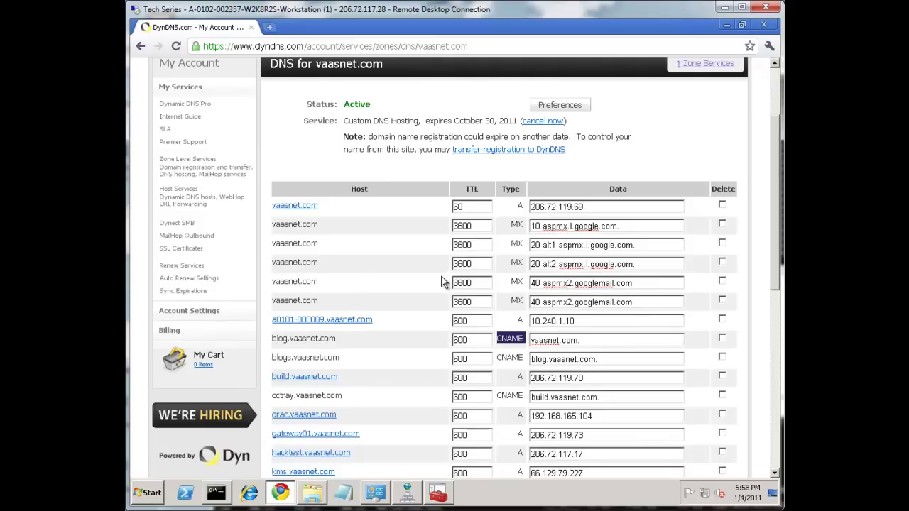
{"action": "double_click", "coordinate": [517, 225]}
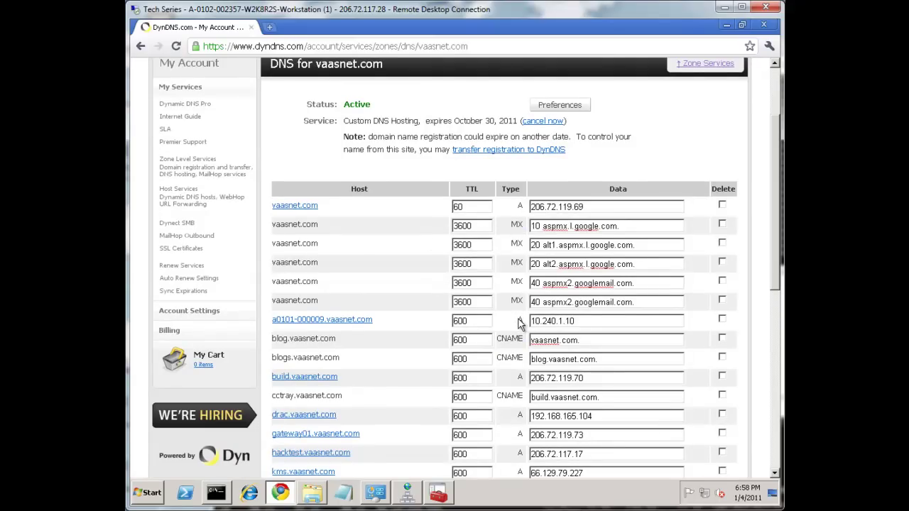
{"action": "double_click", "coordinate": [510, 340]}
{"action": "scroll", "coordinate": [508, 338], "scroll_direction": "down", "scroll_amount": 1}
{"action": "scroll", "coordinate": [507, 333], "scroll_direction": "down", "scroll_amount": 4}
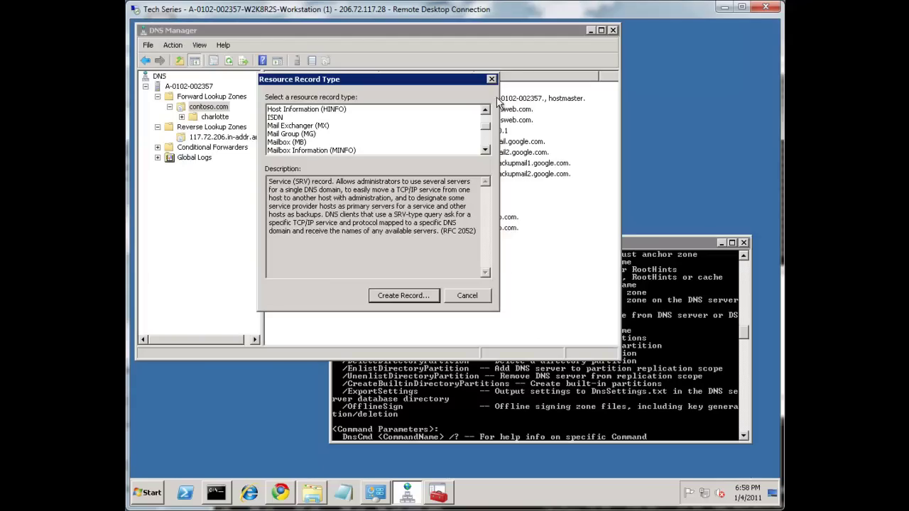
{"action": "left_click", "coordinate": [491, 79]}
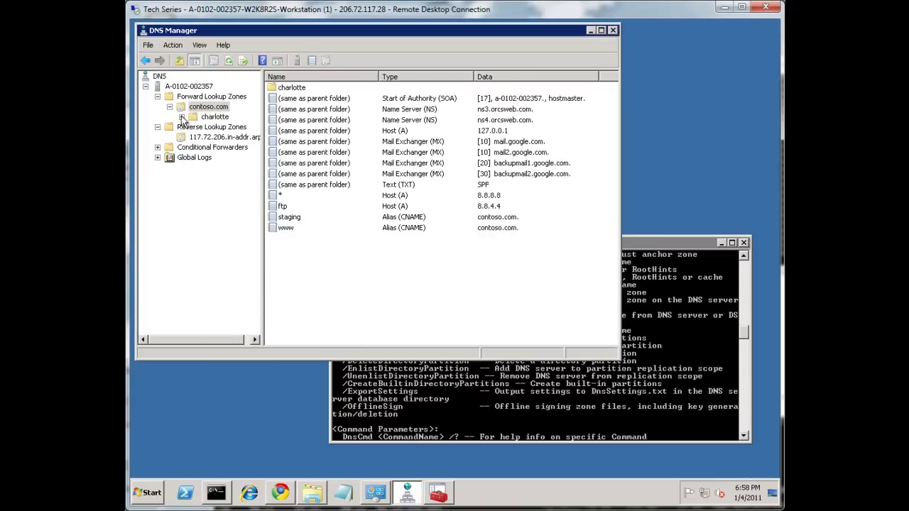